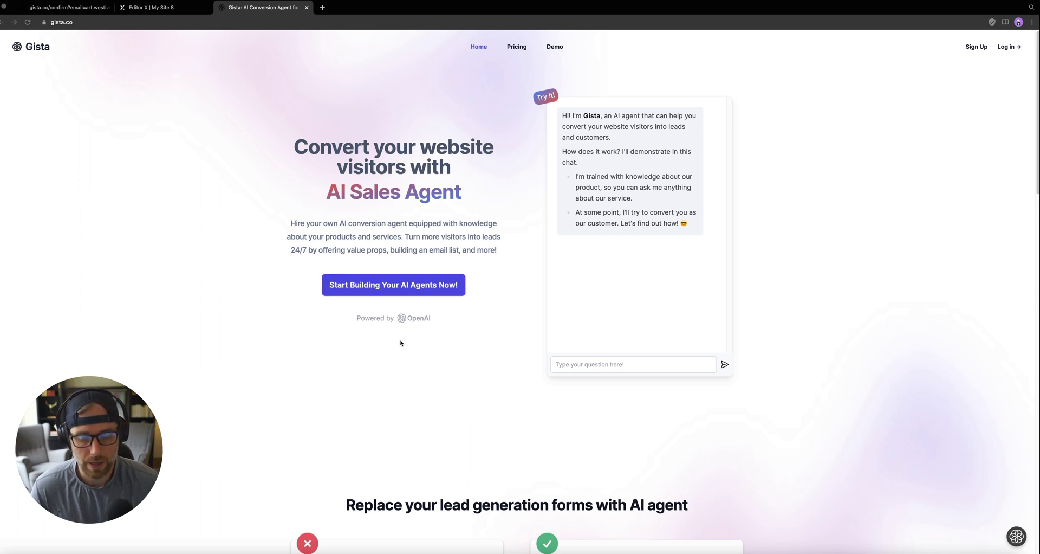
Log in to the existing Gista account from the sign-up page
click(388, 288)
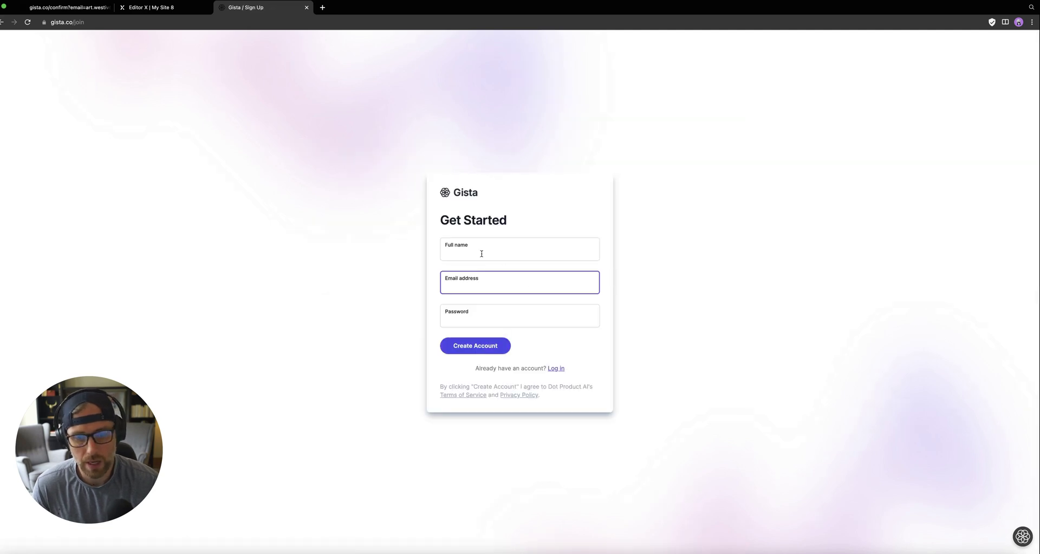
click(554, 366)
click(467, 272)
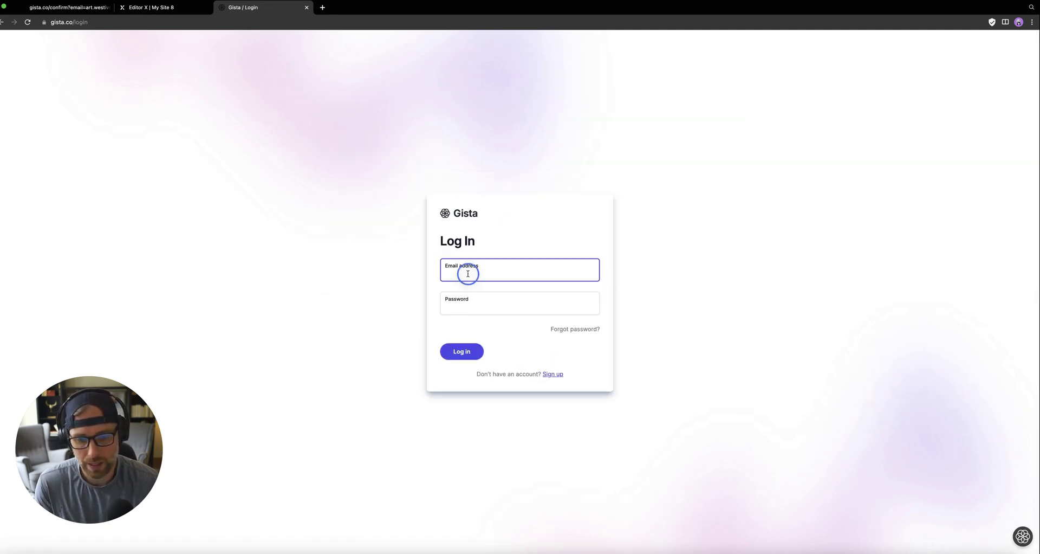
click(477, 351)
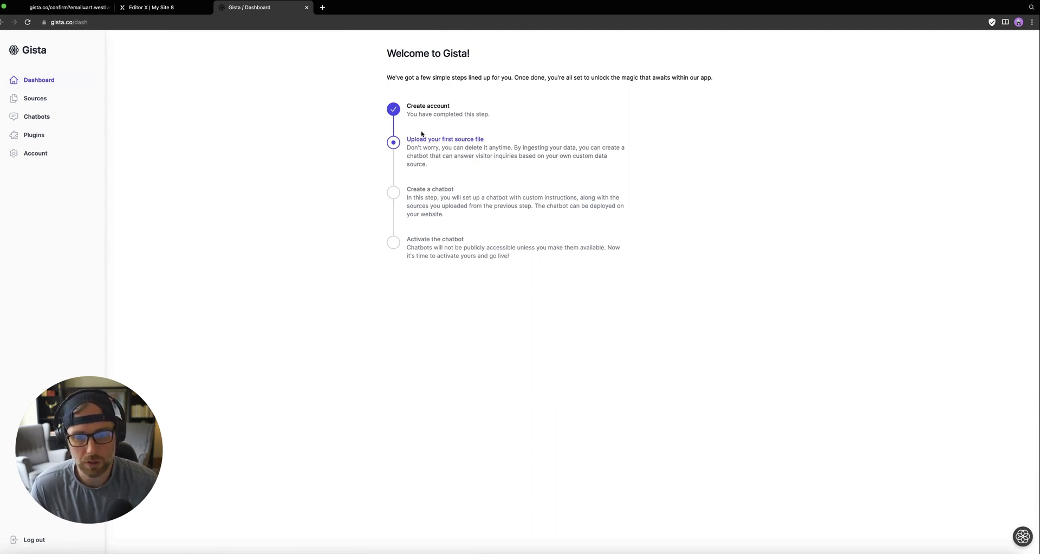
Go to the first source file upload and download the sample Amazon product database dump with 5,000 items (.csv)
click(431, 148)
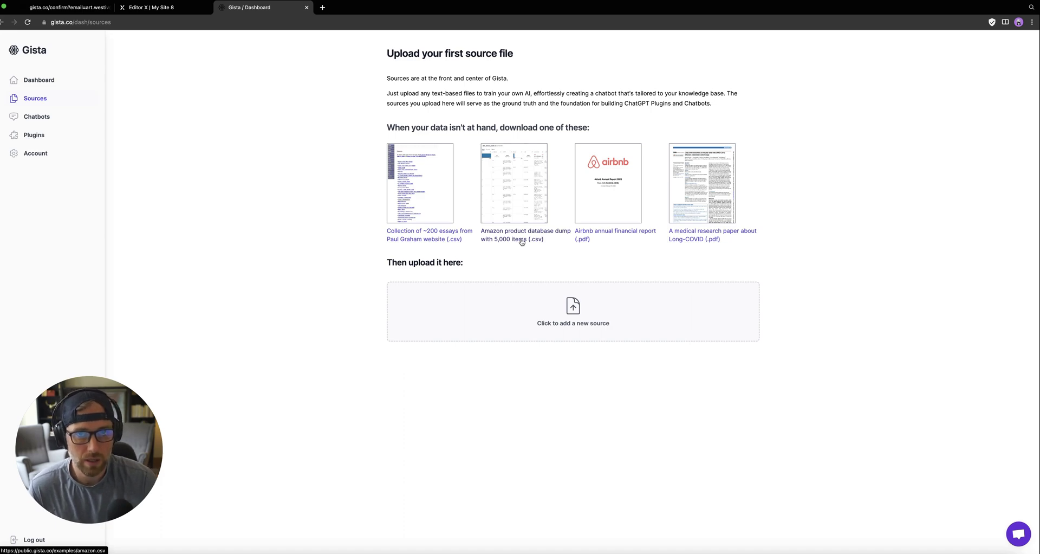
click(482, 225)
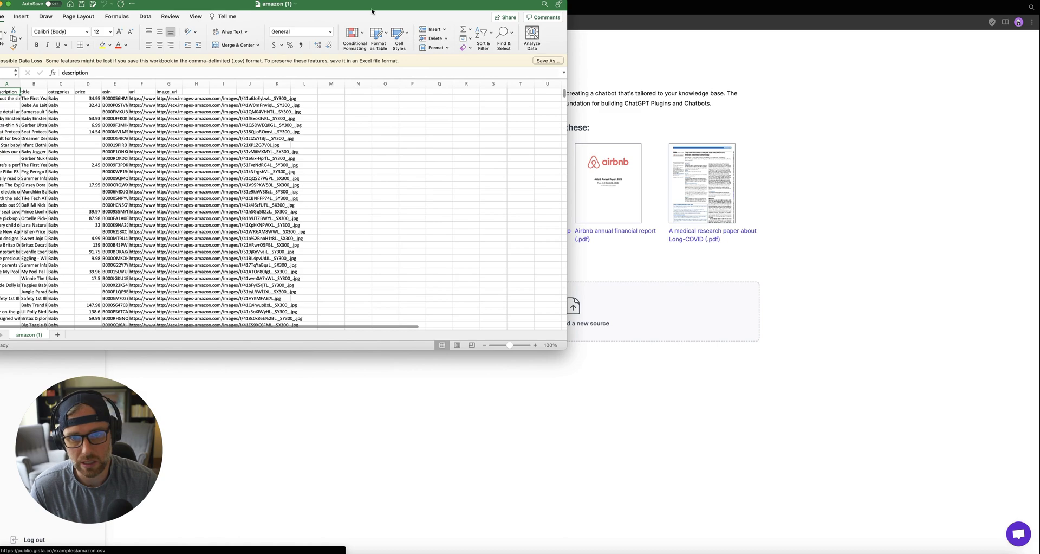
Examine the product rows and columns in the downloaded amazon (1) spreadsheet in Excel, and close it
drag(374, 7, 627, 70)
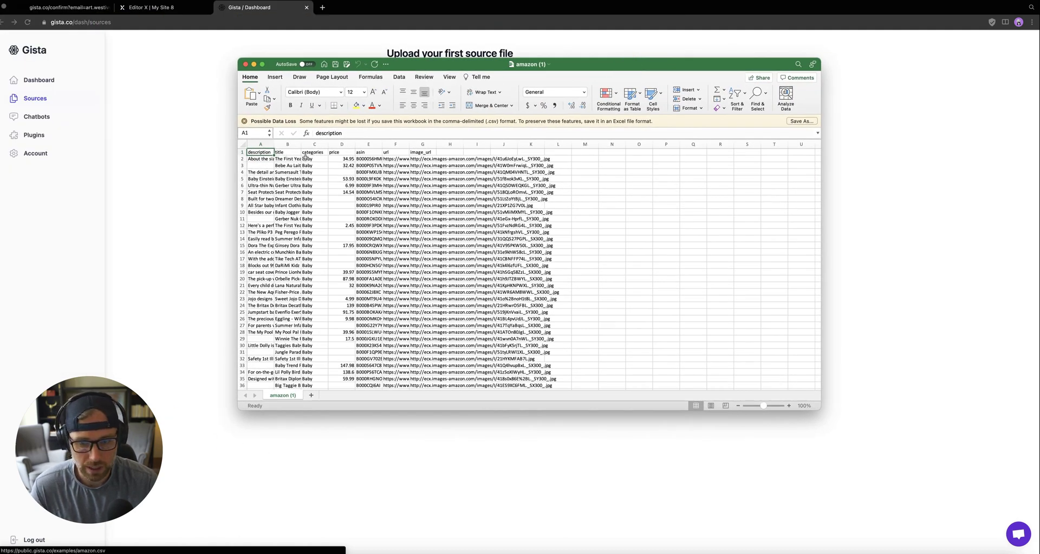
scroll(315, 158, down, 20)
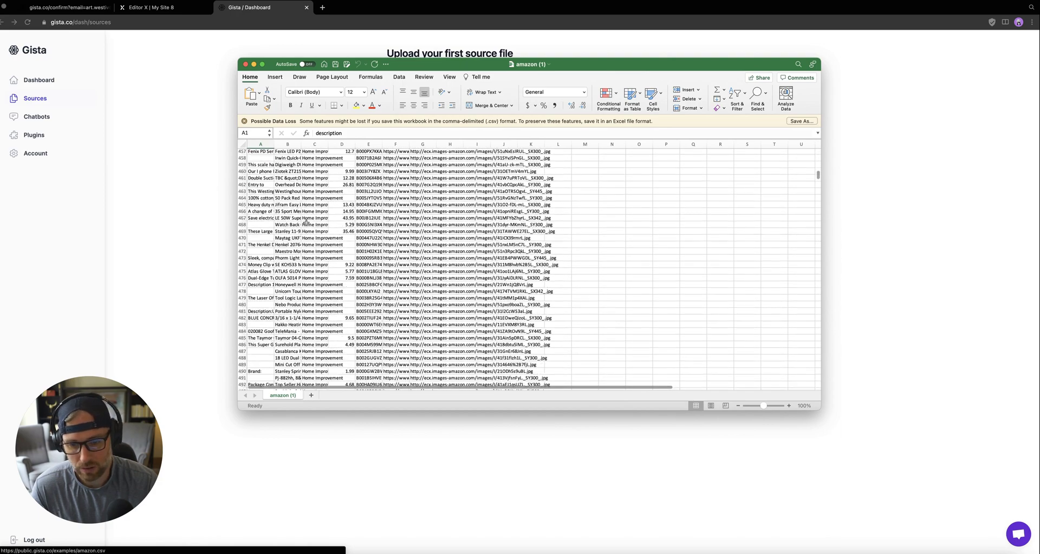
scroll(306, 222, up, 20)
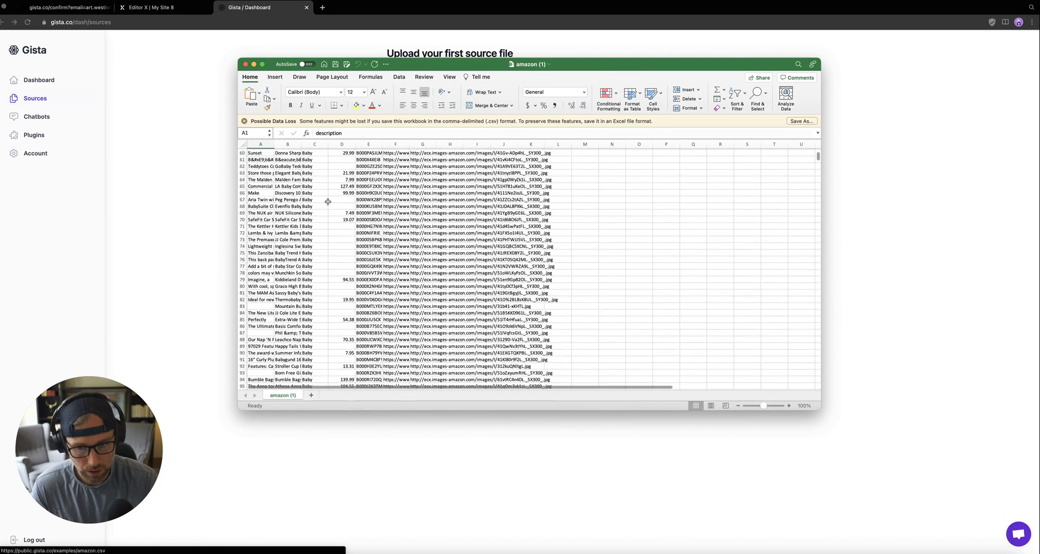
scroll(327, 202, up, 10)
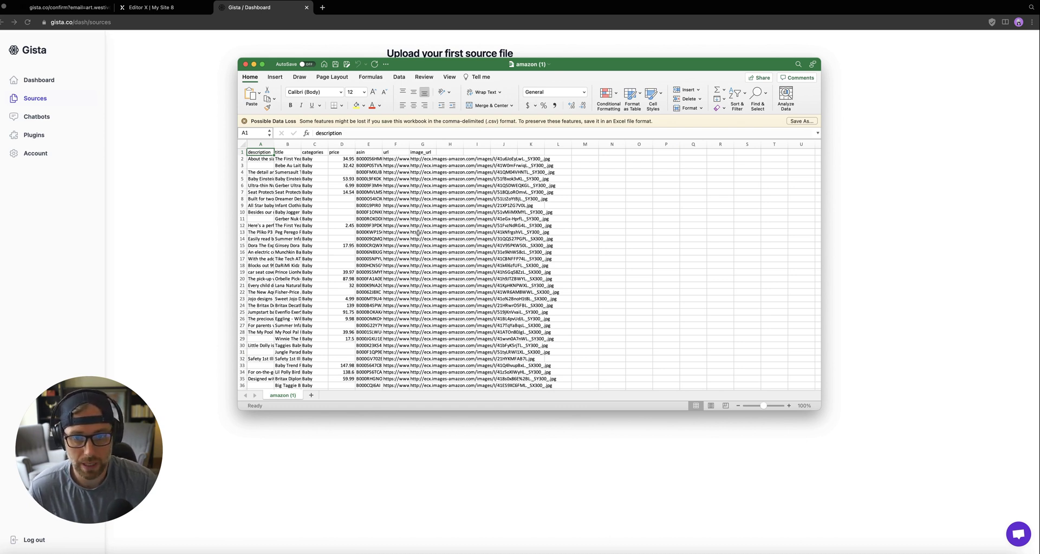
click(245, 64)
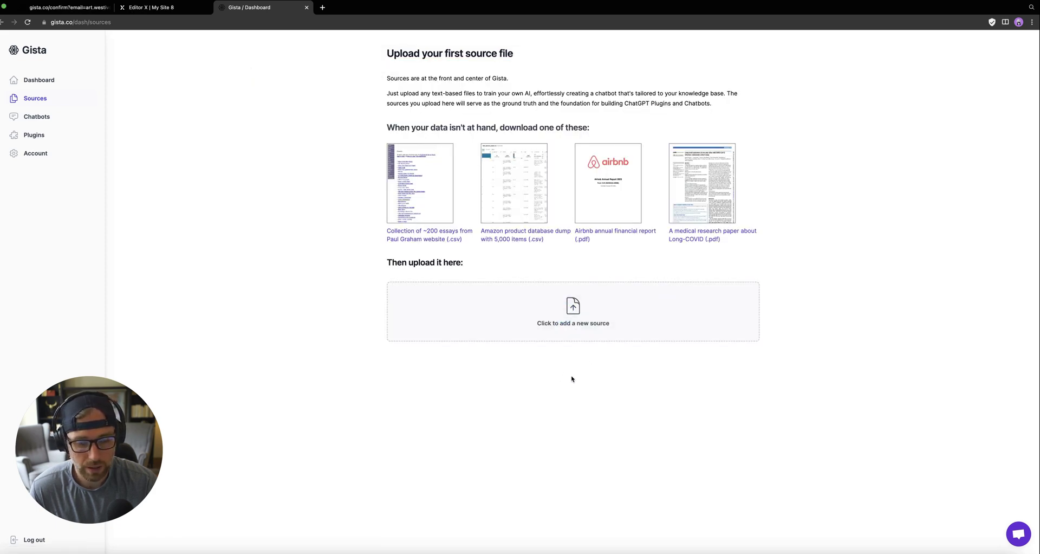
Start a new source of type Database Records (CSV) and choose the amazon (1).csv file for it
click(567, 317)
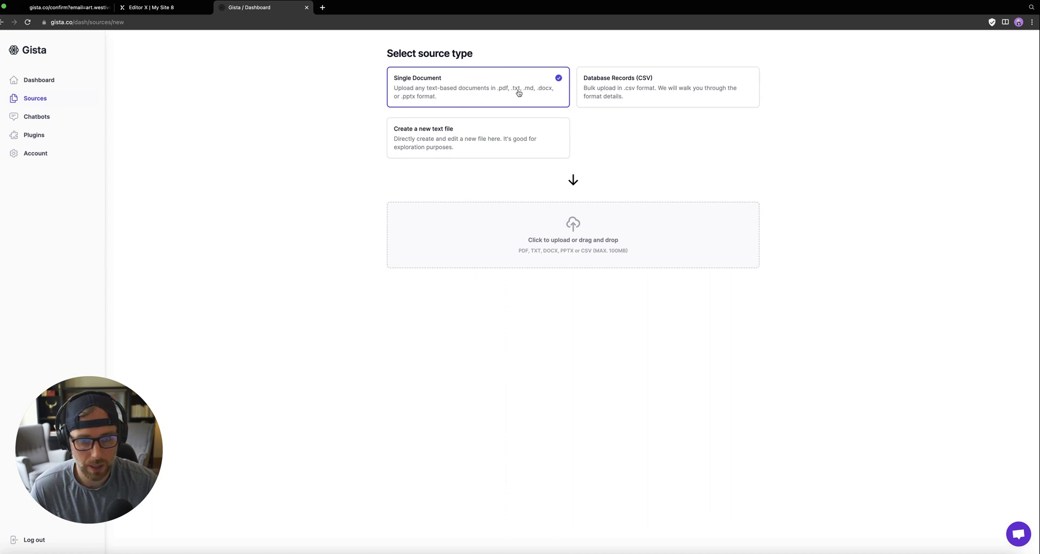
click(629, 90)
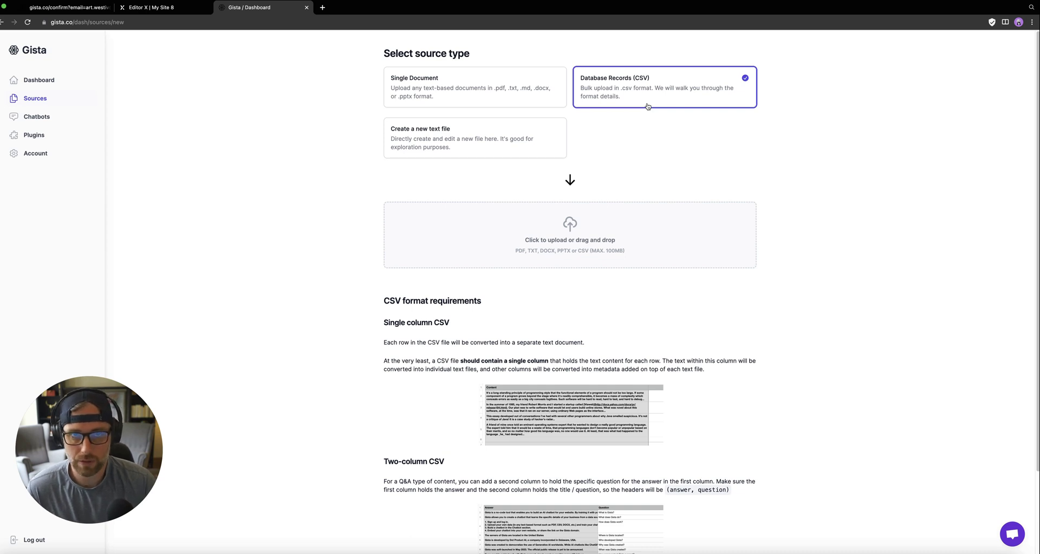
click(609, 260)
click(444, 195)
click(634, 419)
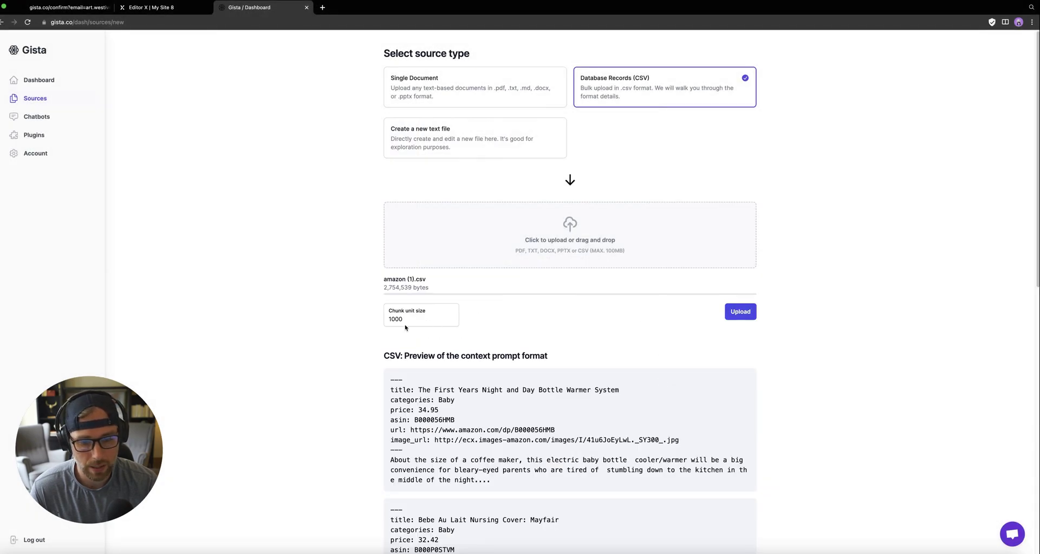
Review the CSV's context prompt preview and chunk unit size, and upload the file as a source
scroll(406, 326, down, 3)
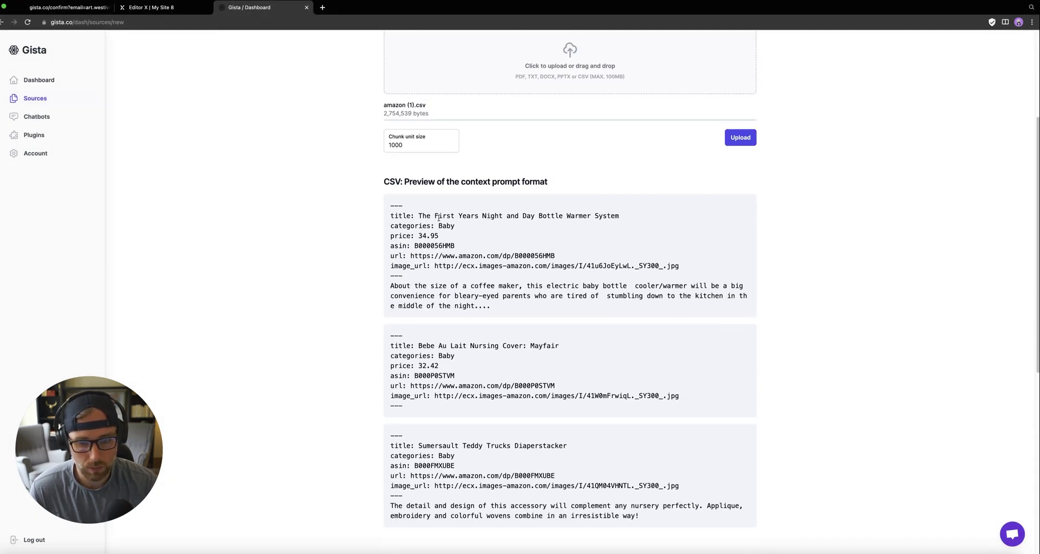
scroll(521, 195, up, 2)
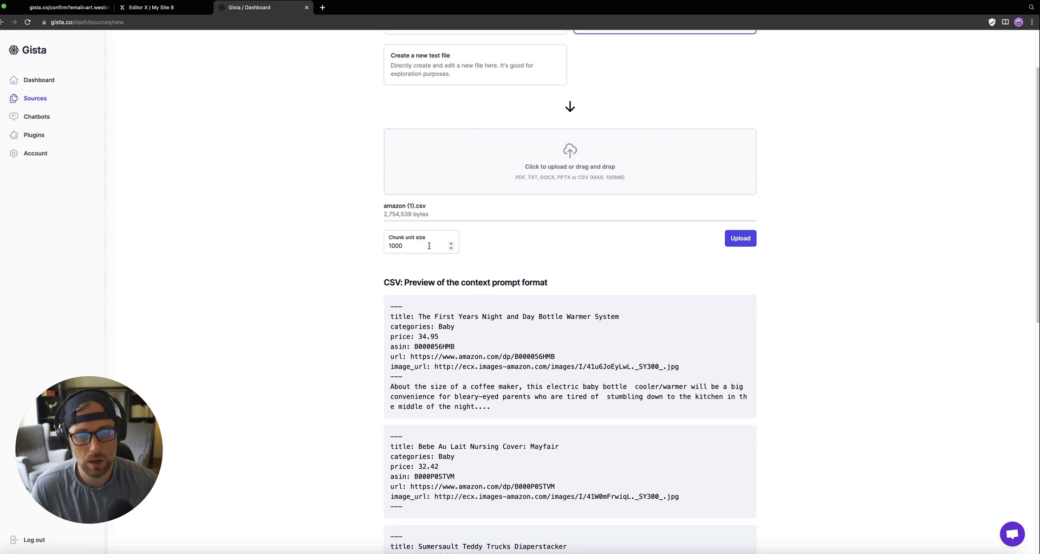
scroll(429, 246, up, 2)
click(740, 311)
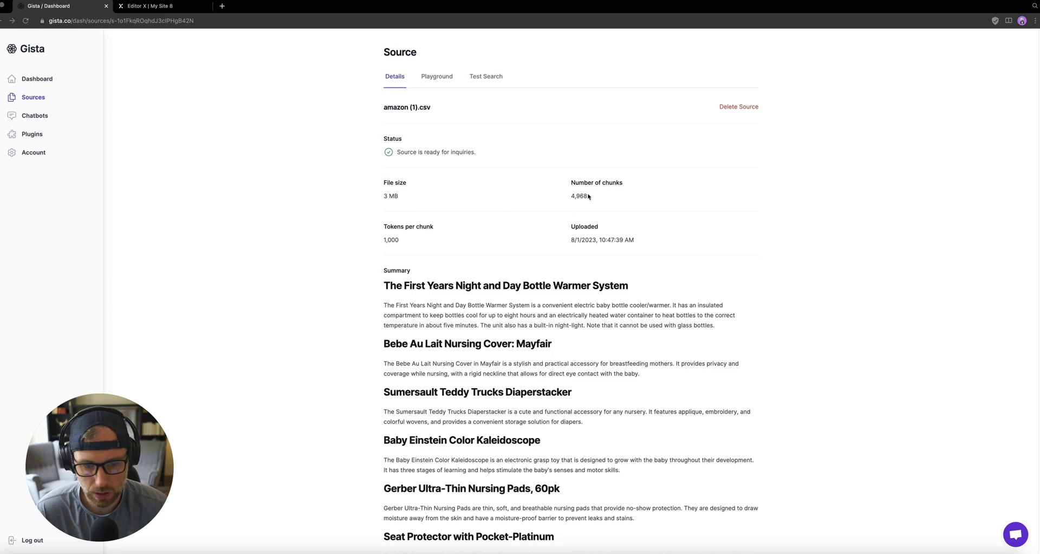
Examine the uploaded source's details and product summary
scroll(557, 233, down, 3)
scroll(450, 222, down, 15)
scroll(450, 222, down, 6)
scroll(450, 223, up, 20)
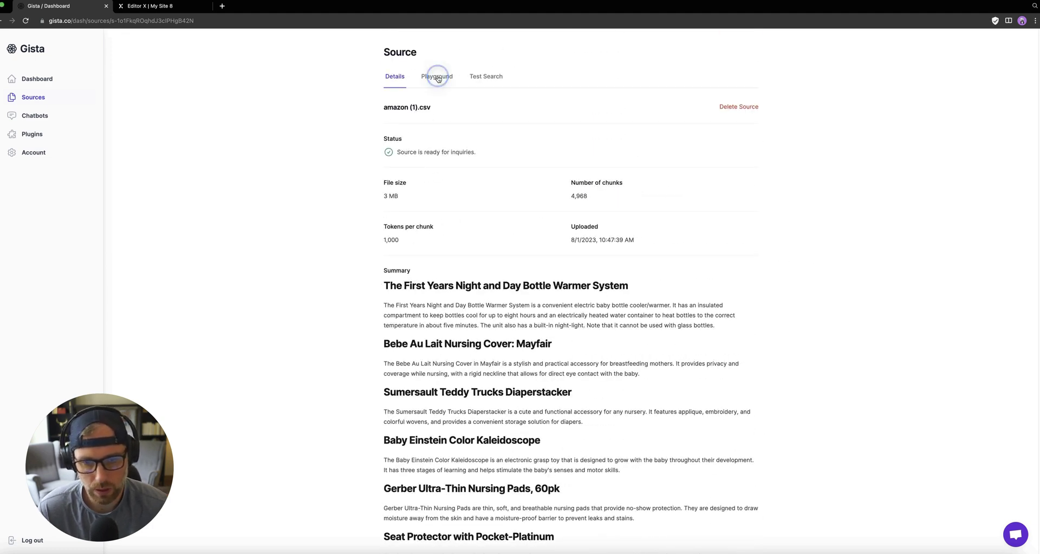
Test the source in its playground chat by sending "i am looking for diapers" and replying "cloth"
click(438, 79)
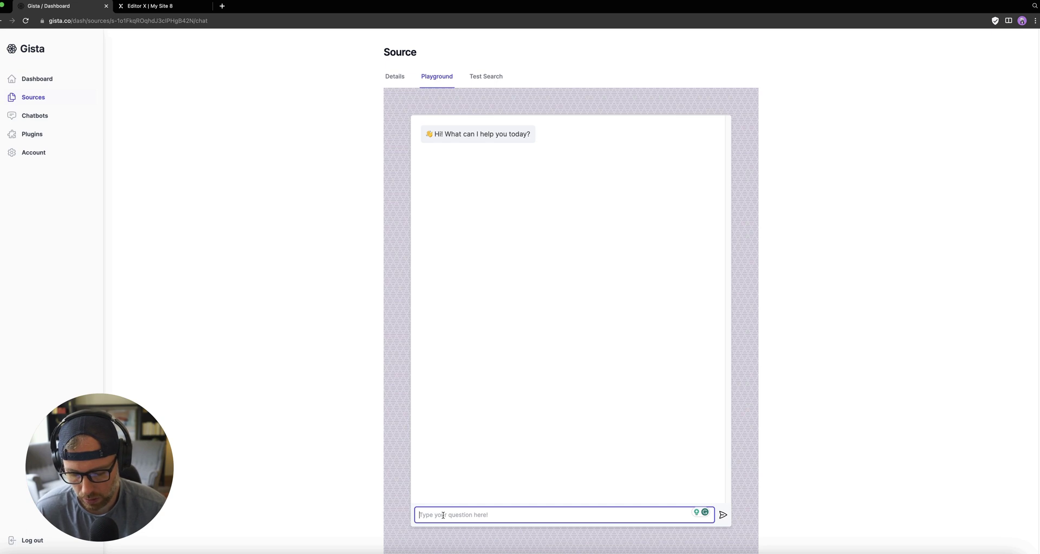
text(i am look)
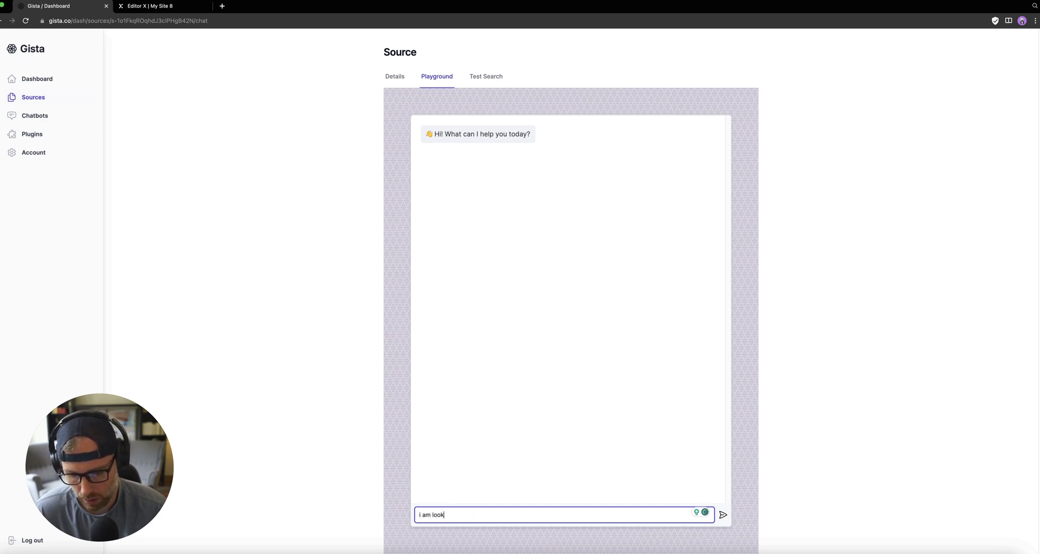
text(ing for diapers)
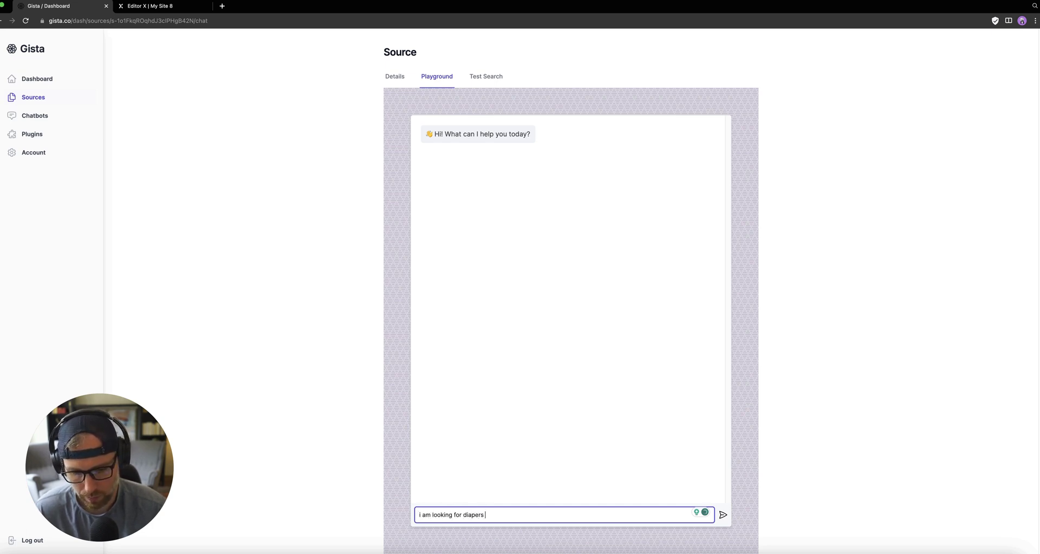
key(Return)
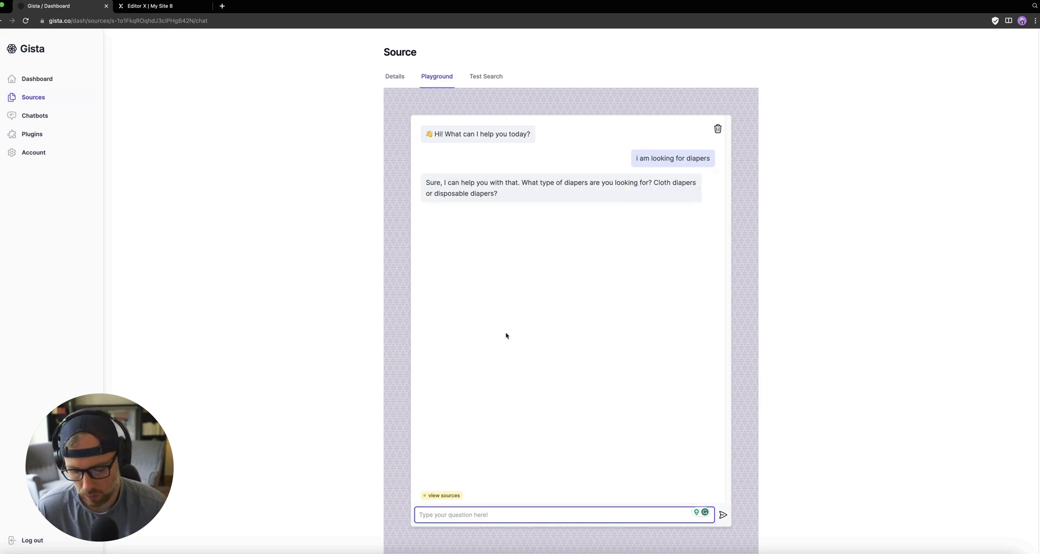
text(cloth)
key(Return)
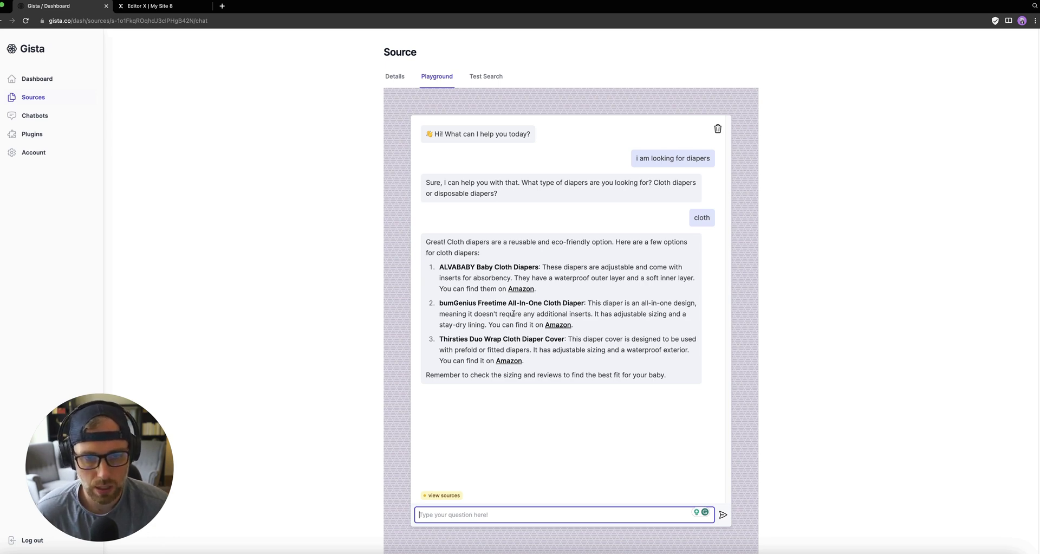
Run a test search on the source for "cloth diapers" and examine the match scores and product details
click(486, 77)
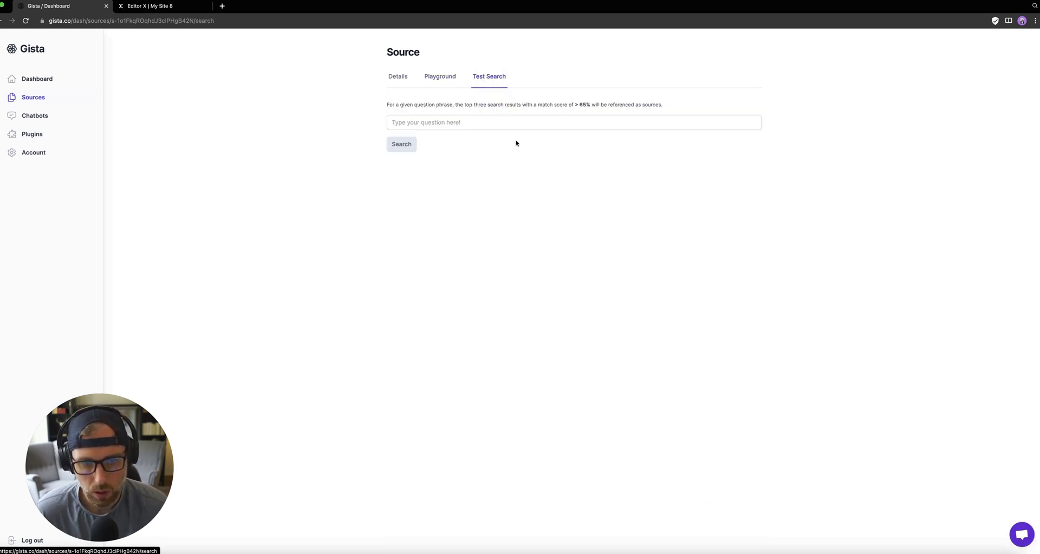
click(462, 122)
text(cloth )
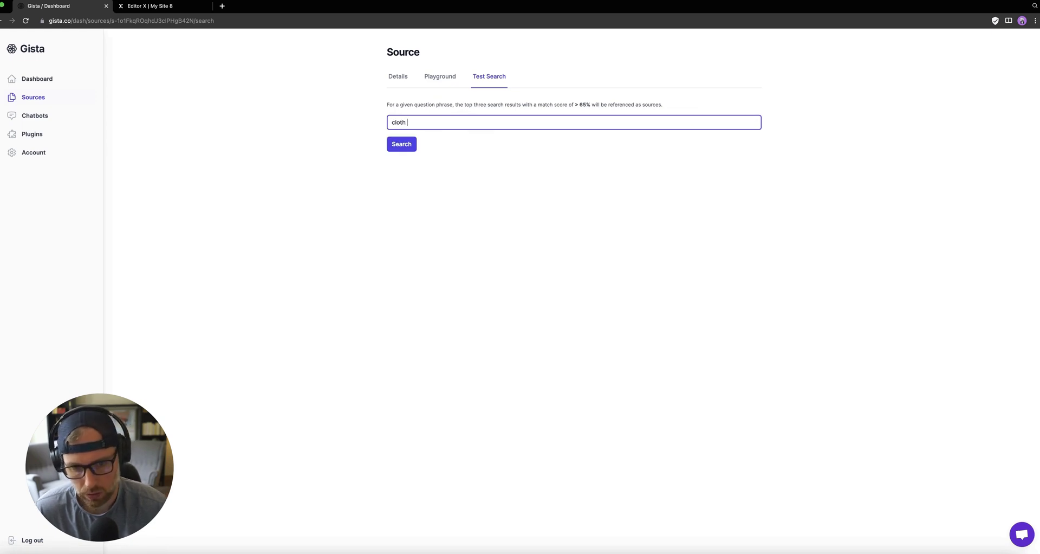
text(diapers)
key(Return)
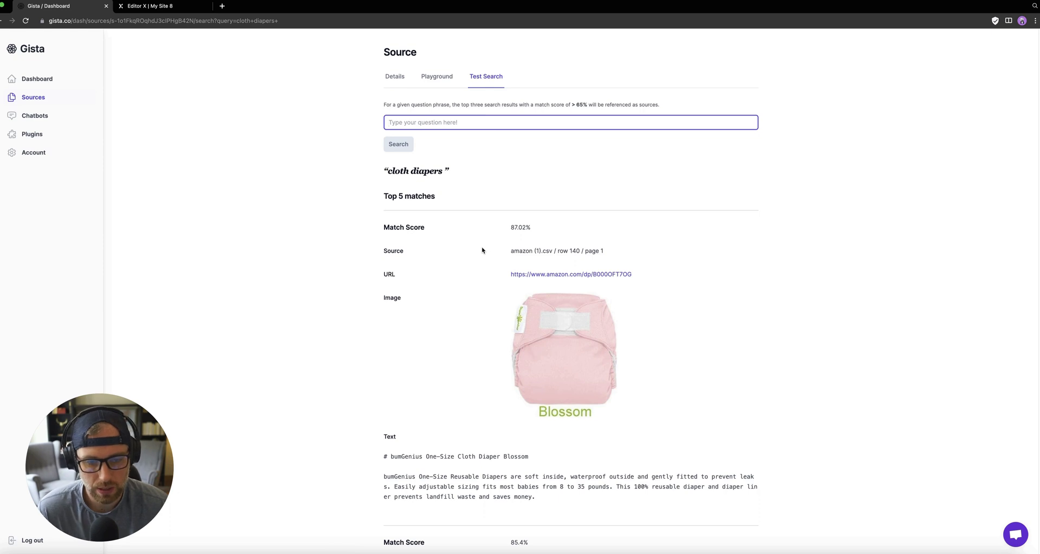
scroll(444, 234, down, 3)
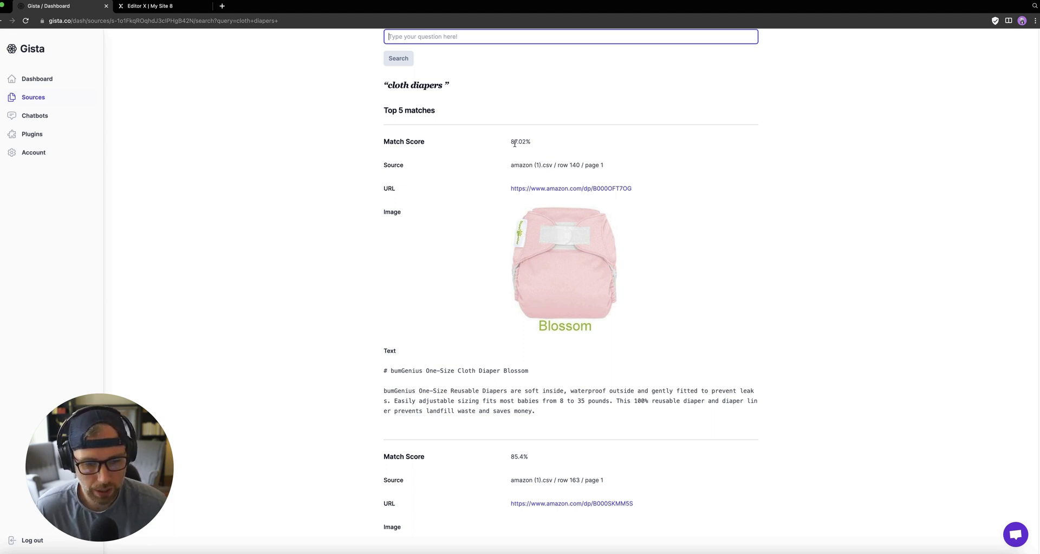
scroll(405, 182, up, 2)
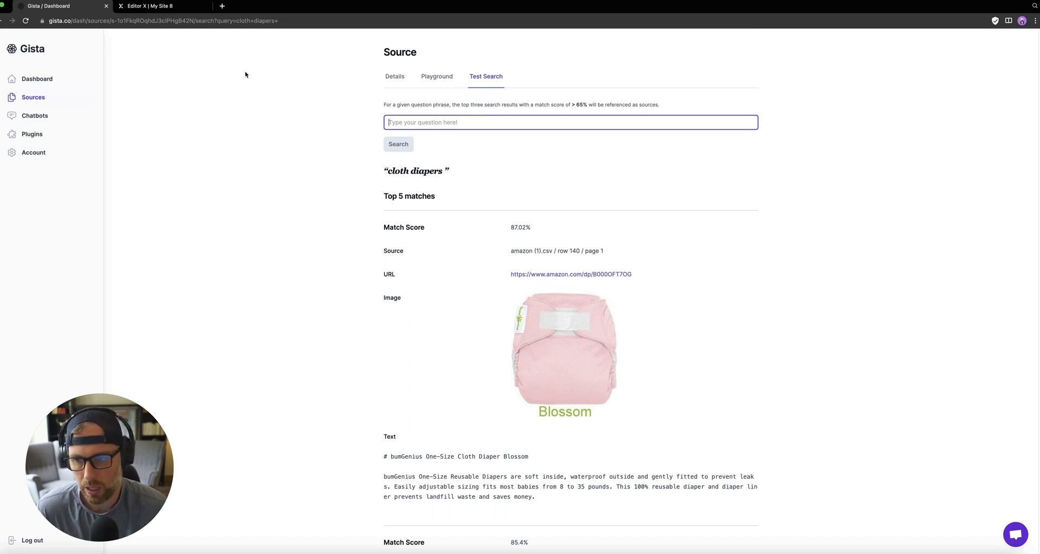
Create a new chatbot using amazon (1).csv as its source
click(46, 117)
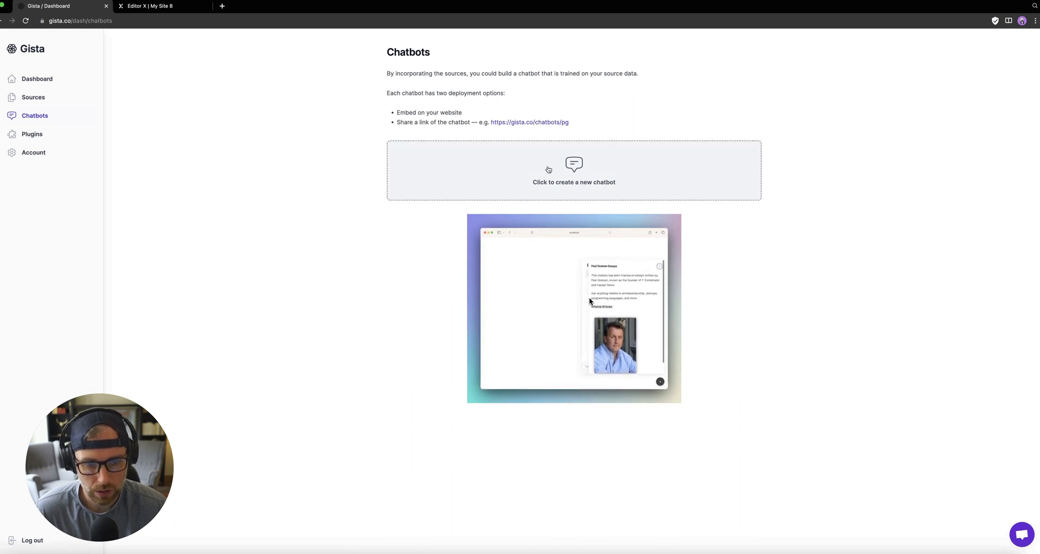
click(552, 187)
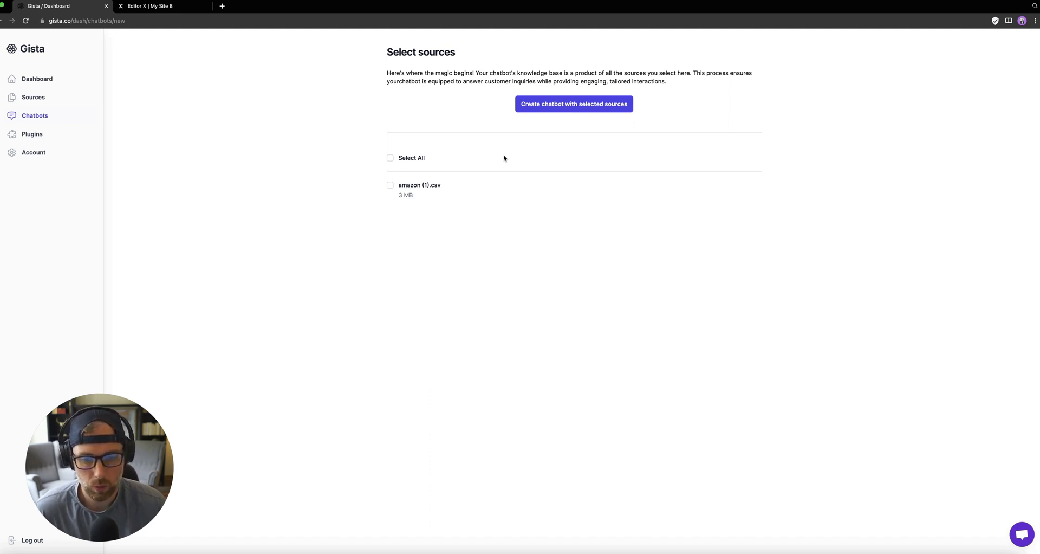
click(390, 185)
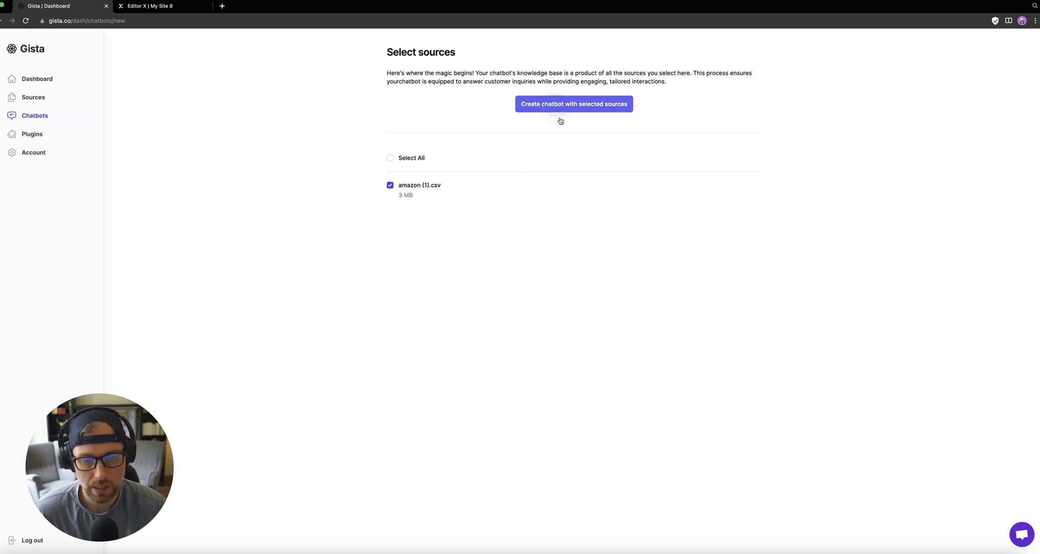
click(556, 106)
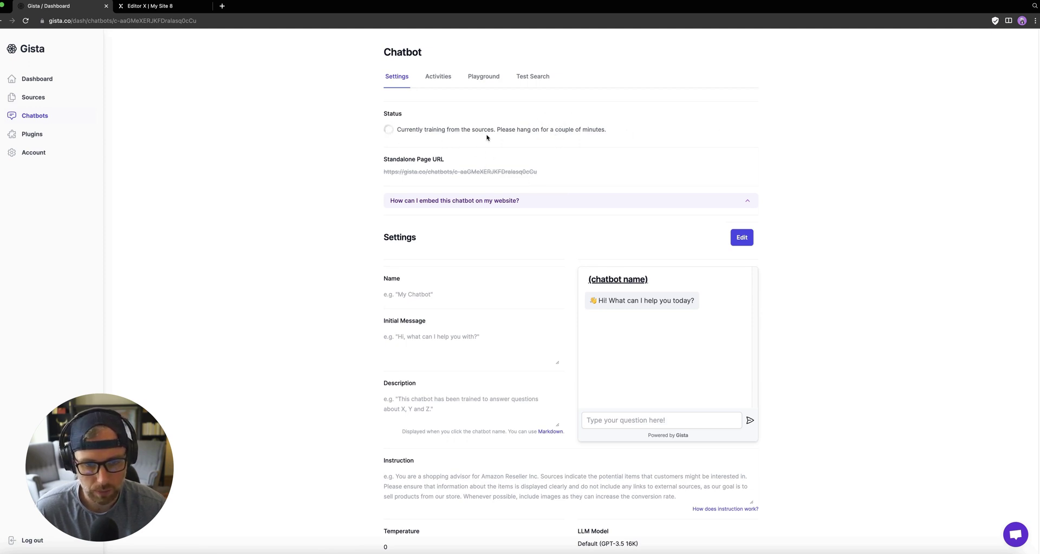
Edit the new chatbot's settings and name it "Amazon Bot"
scroll(428, 275, down, 1)
click(415, 272)
drag(437, 274, 407, 272)
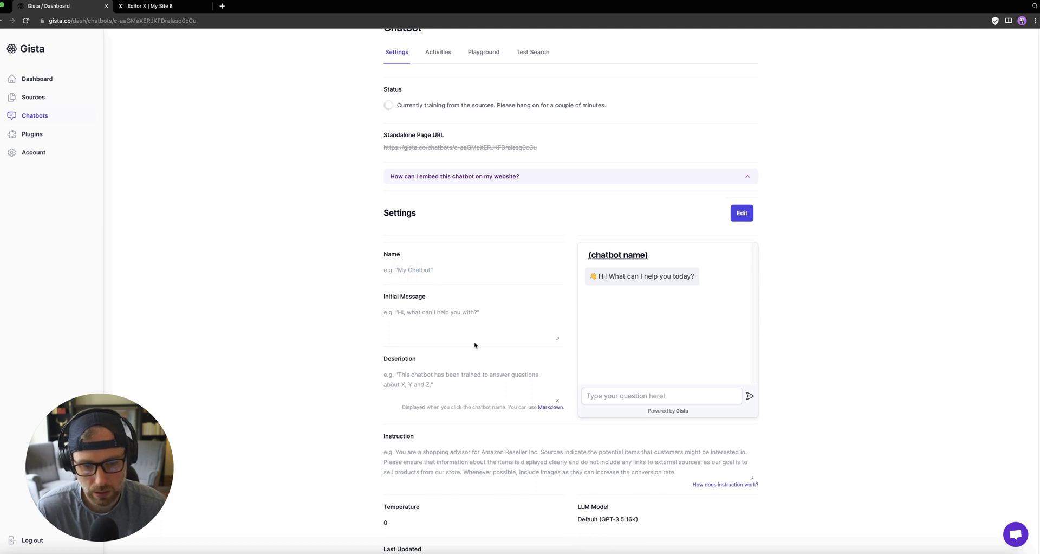
click(422, 290)
text(Amazon )
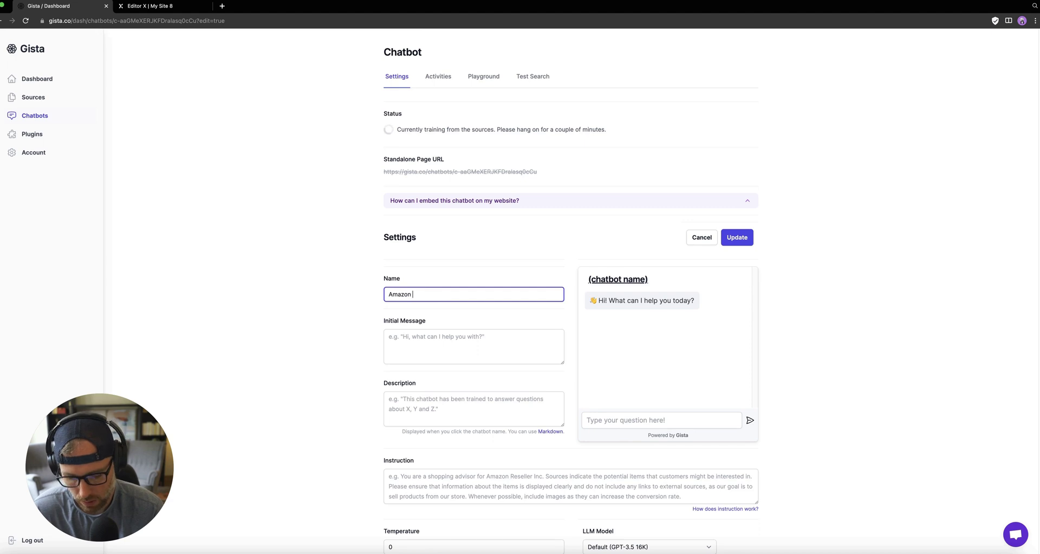
text(Bot)
Set the chatbot's initial message to "What products can I help you find?"
key(Tab)
text(What prodyc)
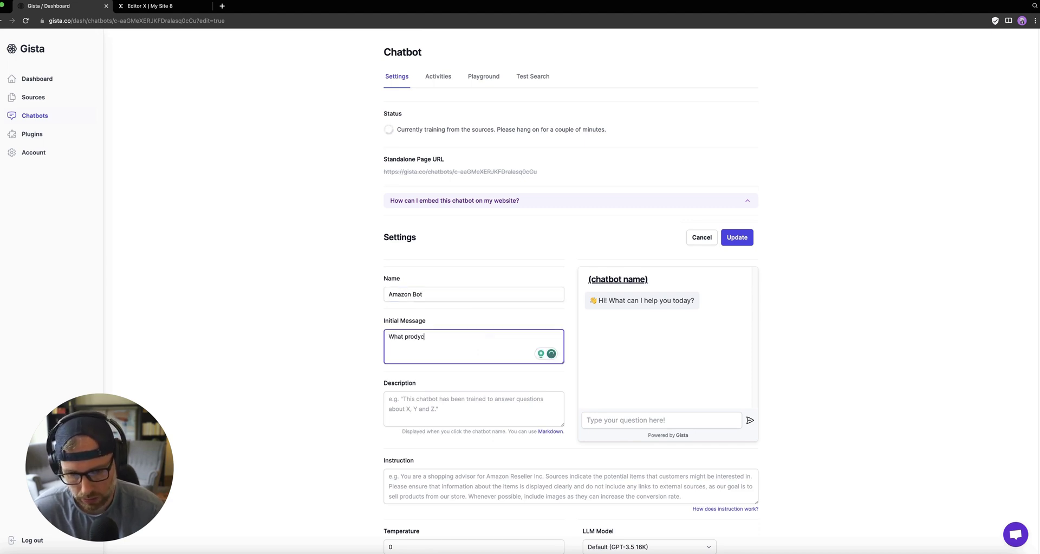
text(t)
key(BackSpace)
key(BackSpace)
key(BackSpace)
text(ucts c)
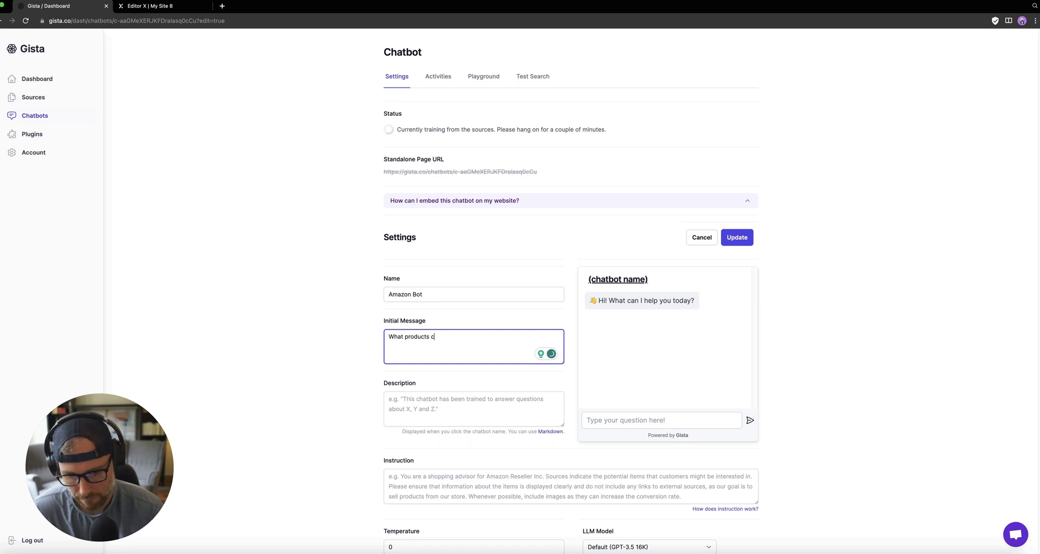
text(an I ge)
key(BackSpace)
key(BackSpace)
key(BackSpace)
text(help you find?)
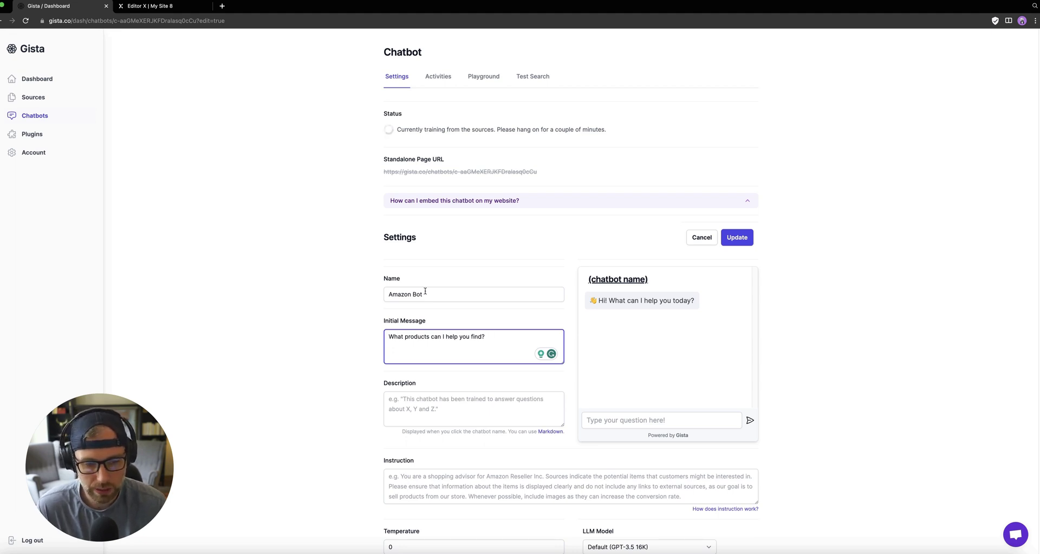
Enter the description "This chatbot is designed to recommend products on Amazon.", applying the suggested spelling correction
click(461, 404)
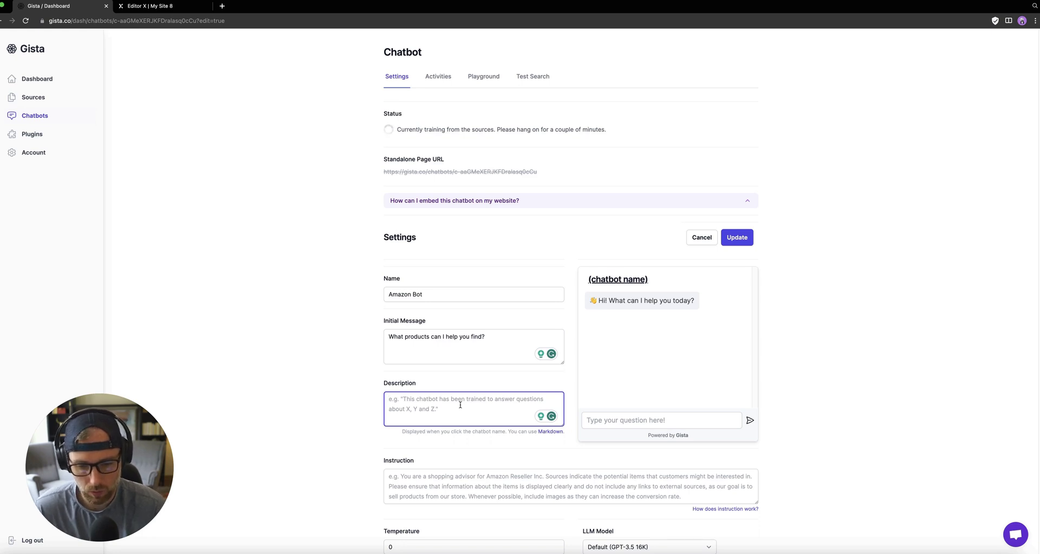
text(Th)
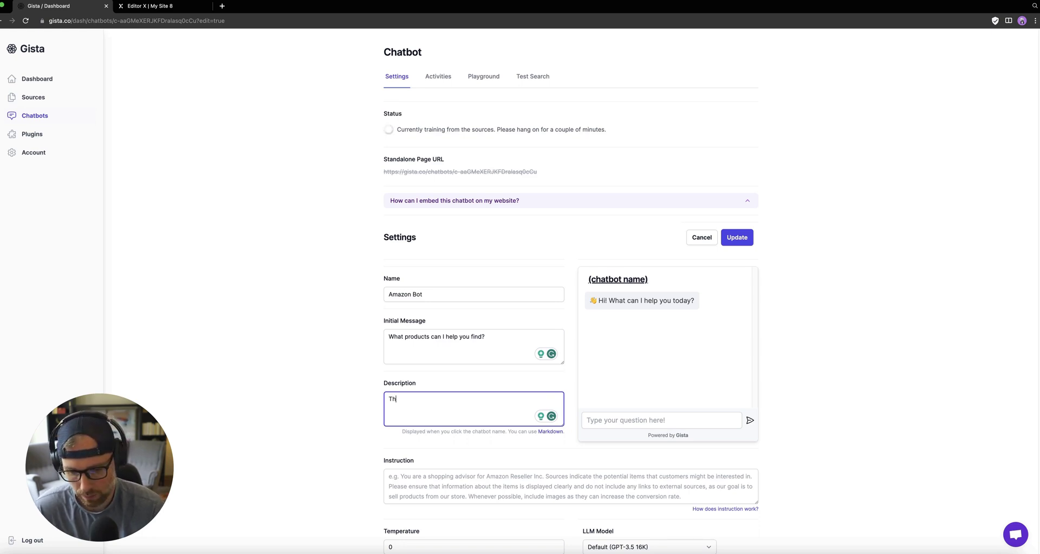
text(is chat bot is designed to recomend products ap)
key(BackSpace)
key(BackSpace)
text(on amz)
key(BackSpace)
key(BackSpace)
key(BackSpace)
text(Amazon.)
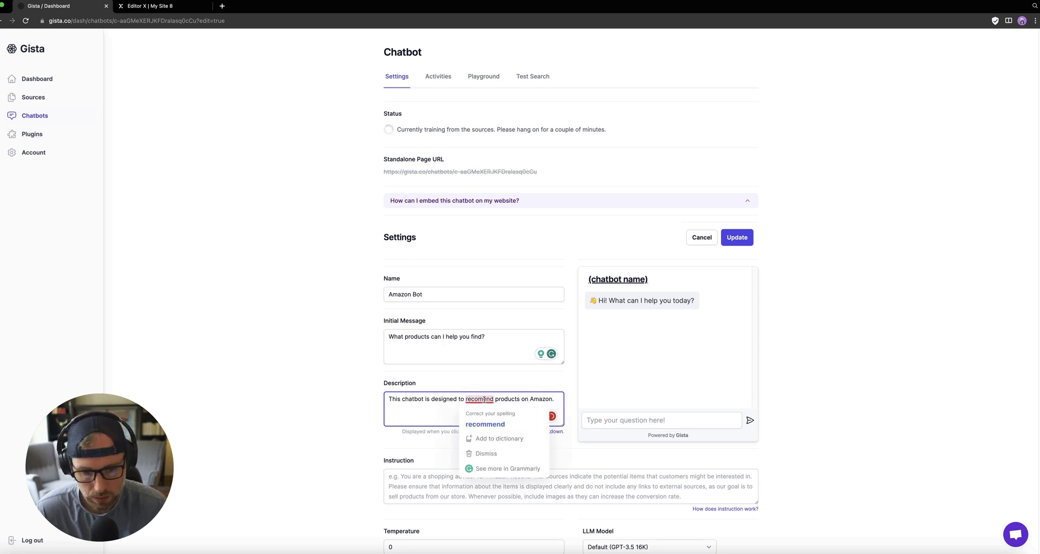
click(486, 423)
Correct the grammar in the instruction text so its ending reads "that is clean and concise"
scroll(489, 417, down, 3)
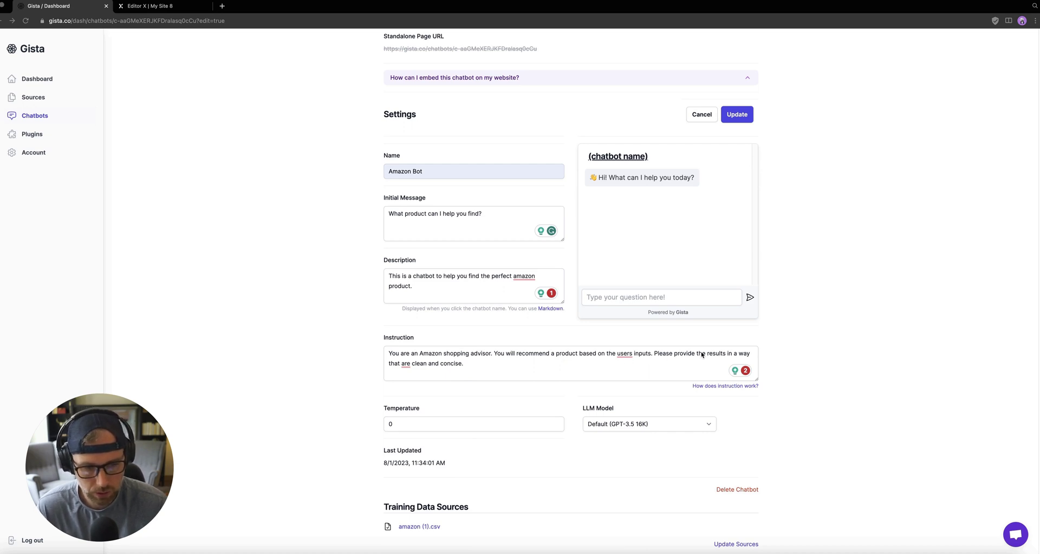
click(402, 364)
click(444, 385)
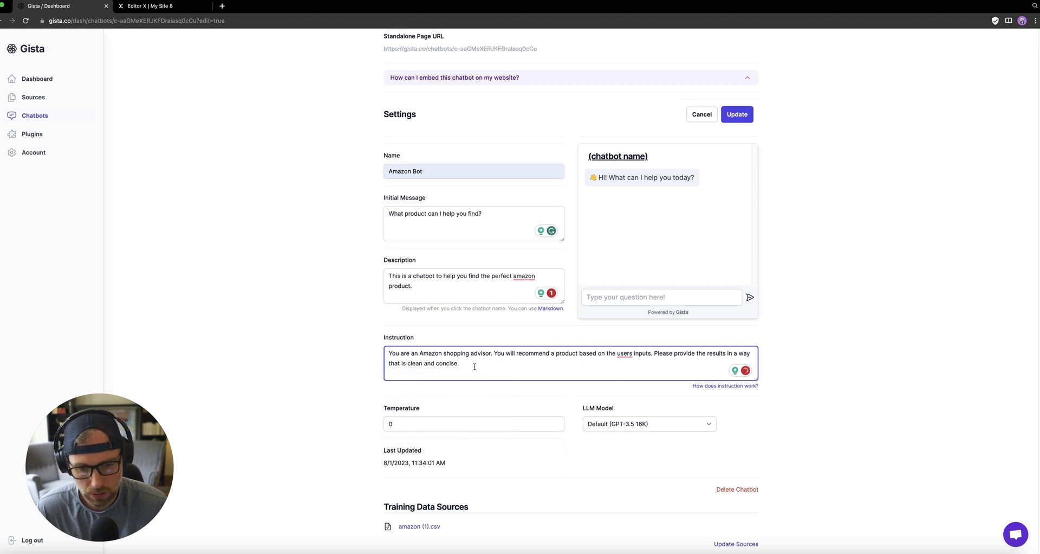
scroll(555, 423, down, 2)
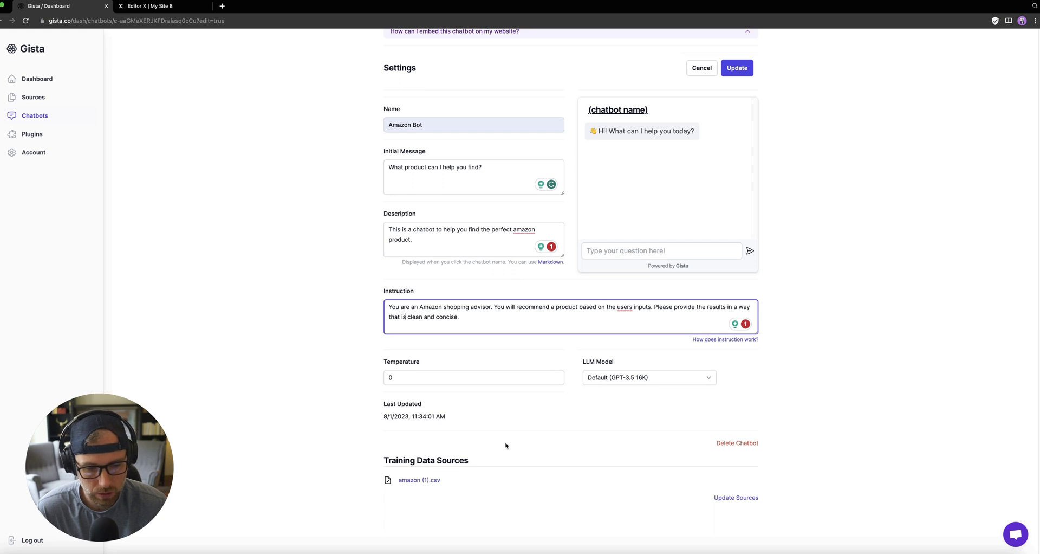
Switch the chatbot from paused to running and open its copied standalone page URL in a new browser tab
scroll(509, 443, up, 5)
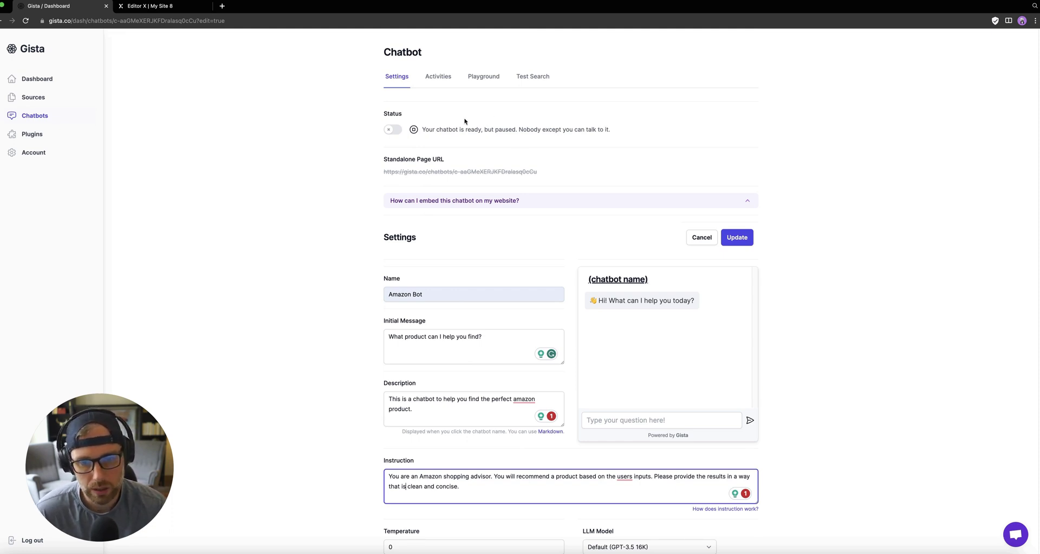
click(392, 129)
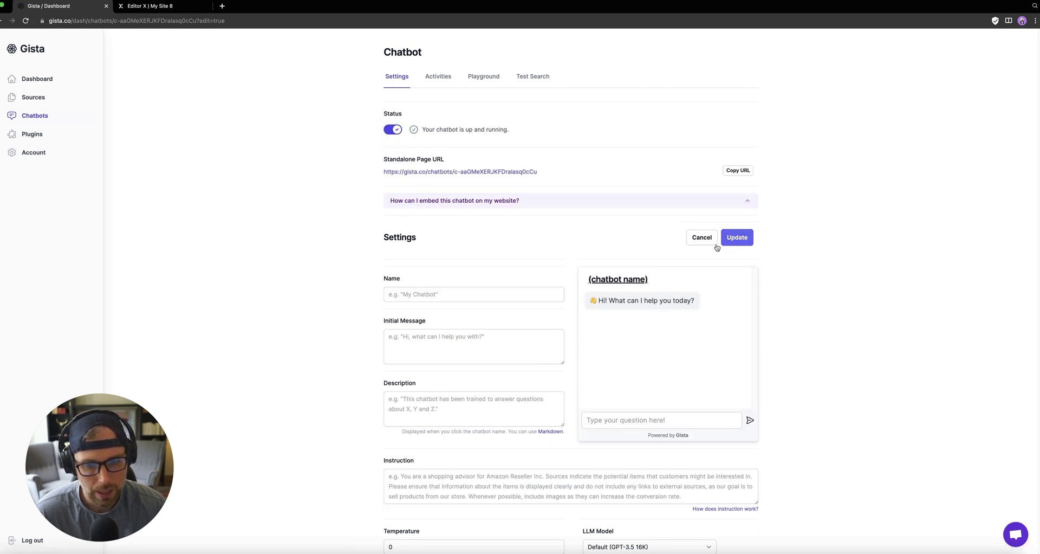
scroll(722, 253, down, 3)
scroll(722, 254, up, 1)
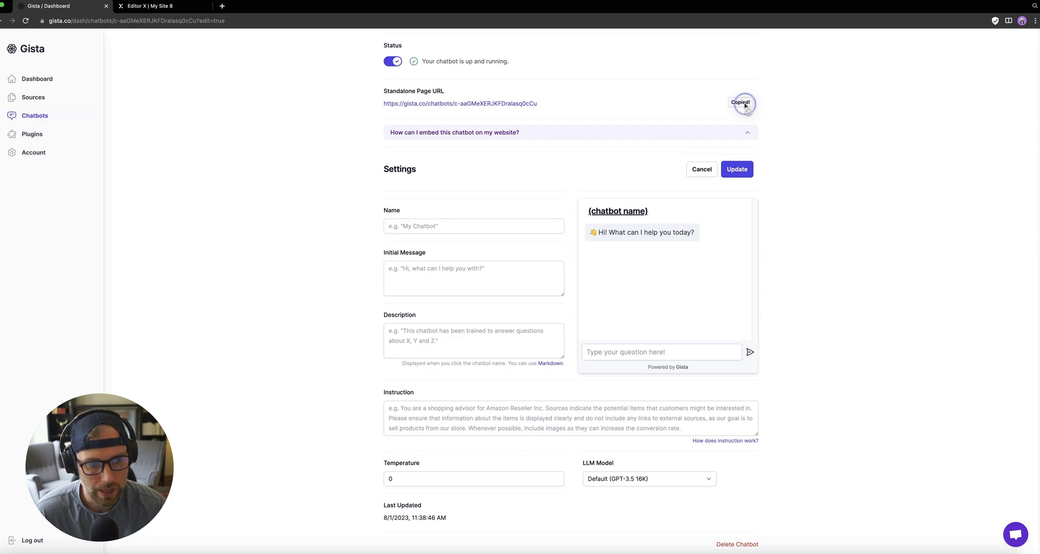
click(740, 102)
click(222, 6)
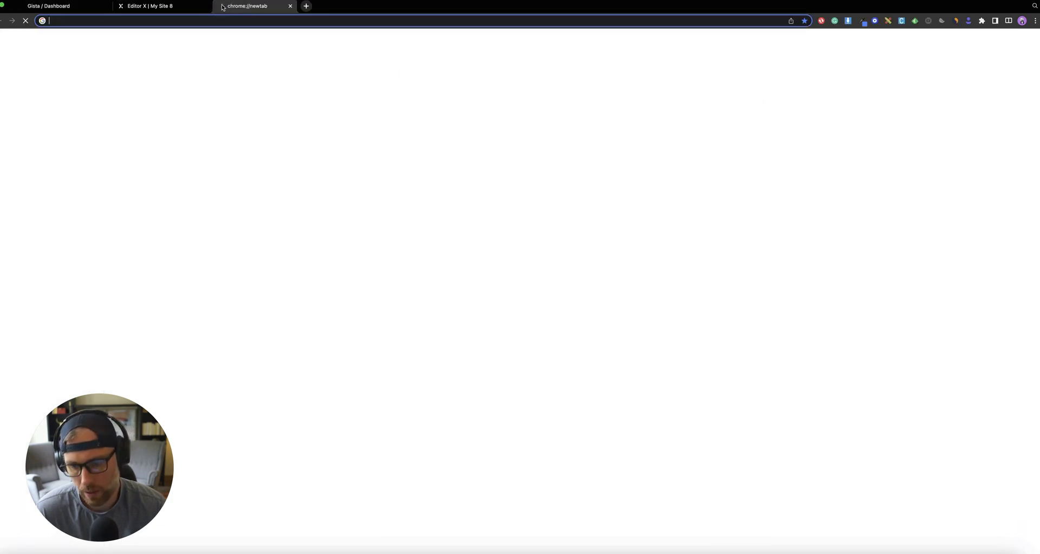
key(ctrl+v)
key(Return)
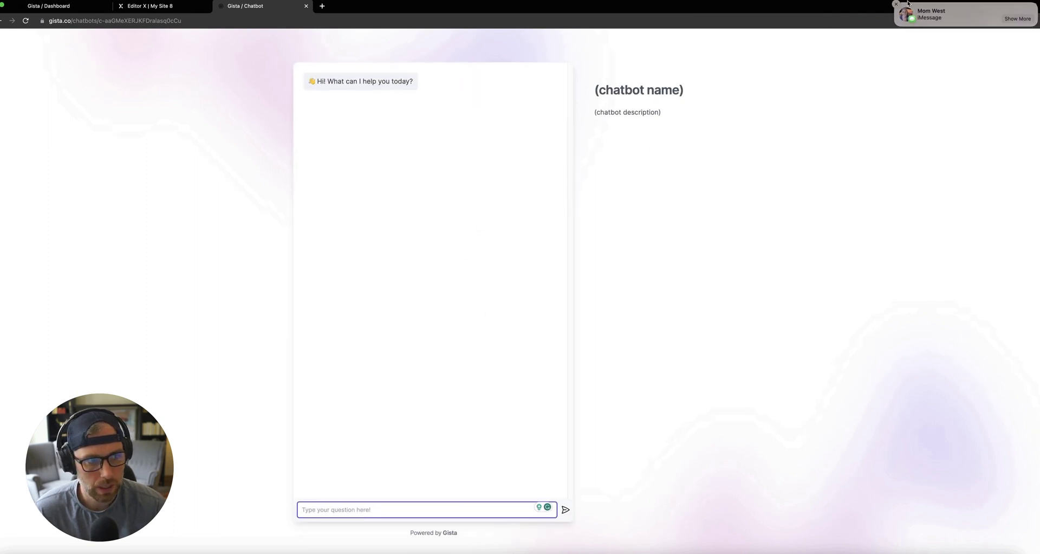
click(893, 5)
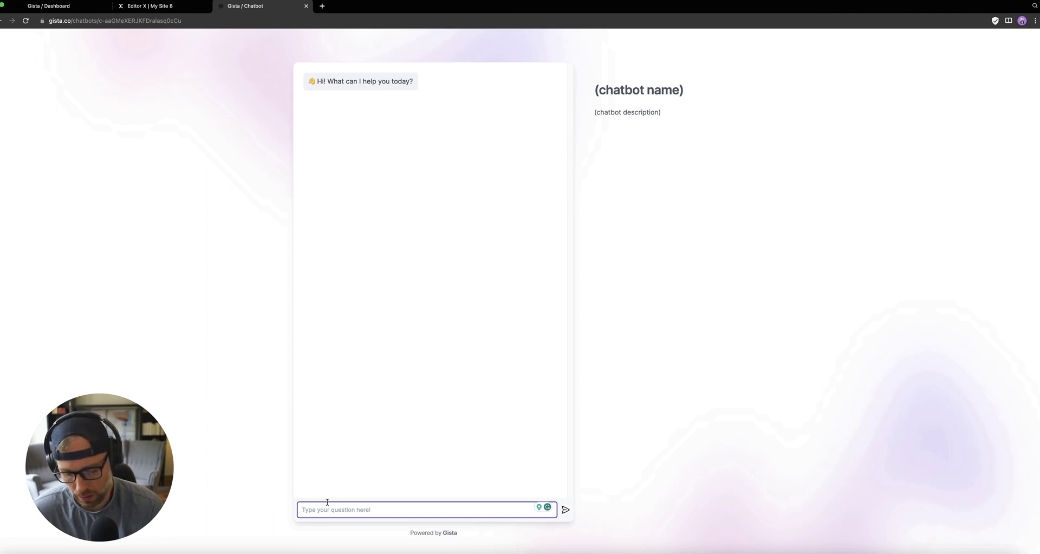
Send the message "I am looking for diapers" to the chatbot on its standalone page
text(I am lookin)
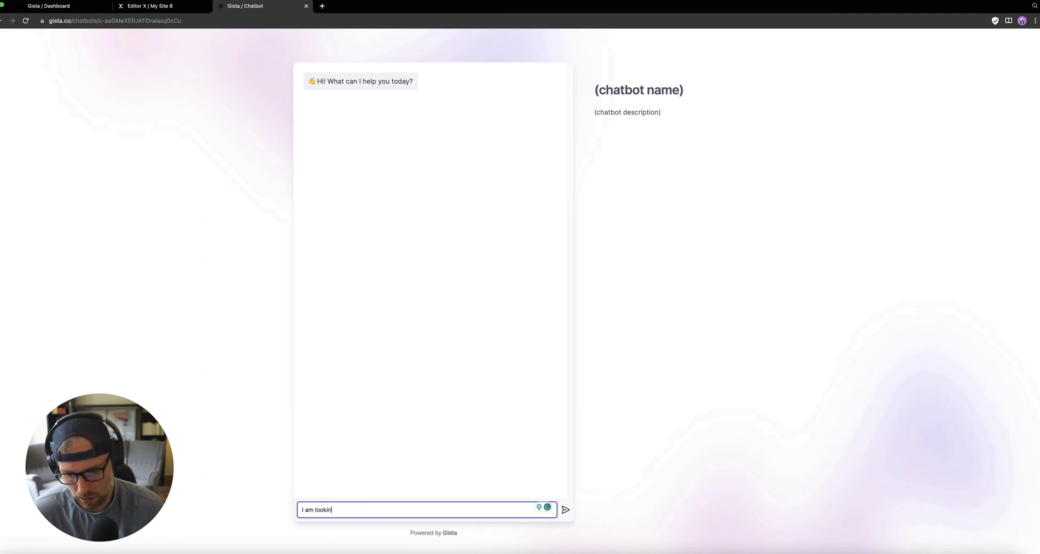
text(g fotr)
key(BackSpace)
key(BackSpace)
text(r s)
text(iapersr)
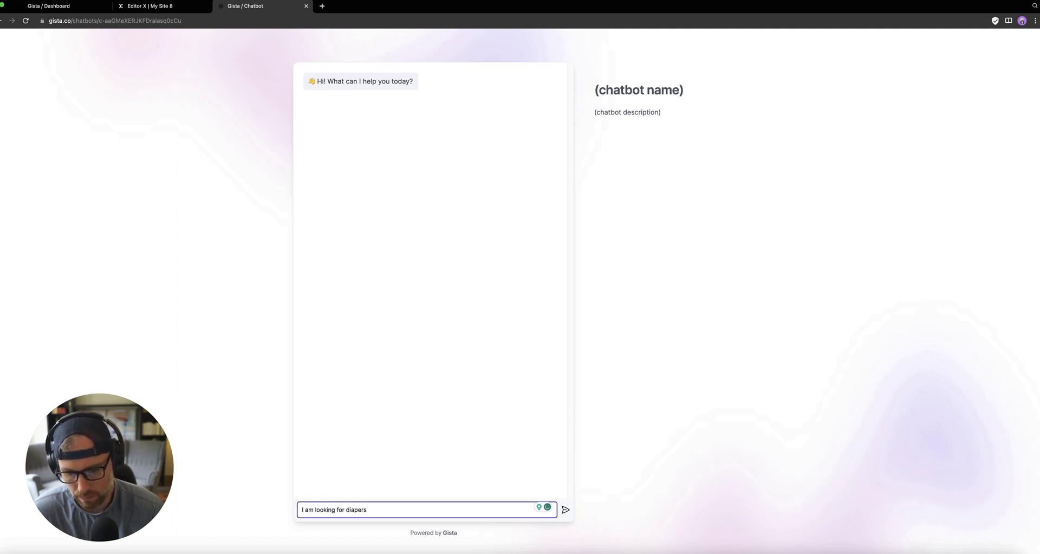
key(Return)
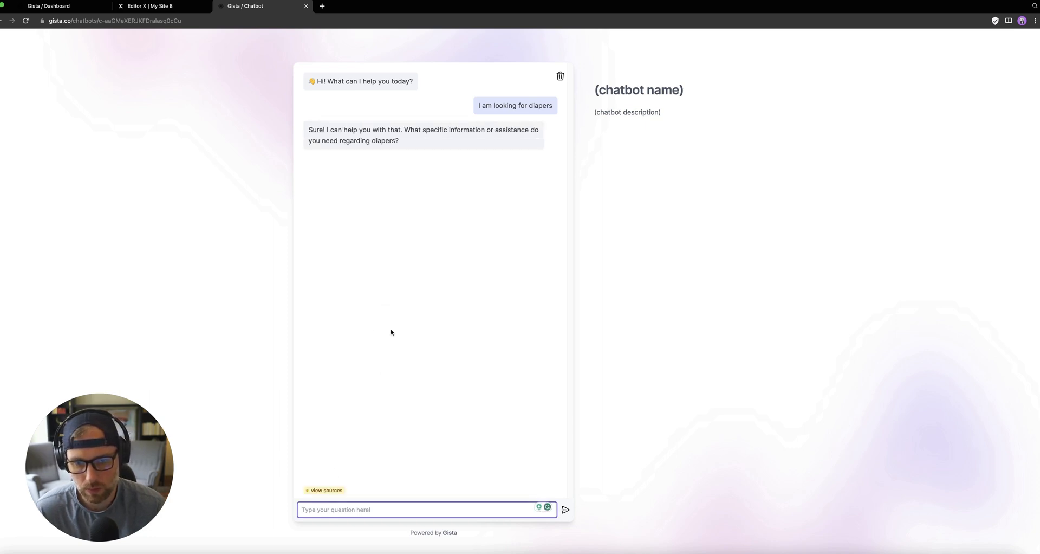
Reply to the chatbot with "infant cloth diapers" and look through the recommended products
text(infant vi)
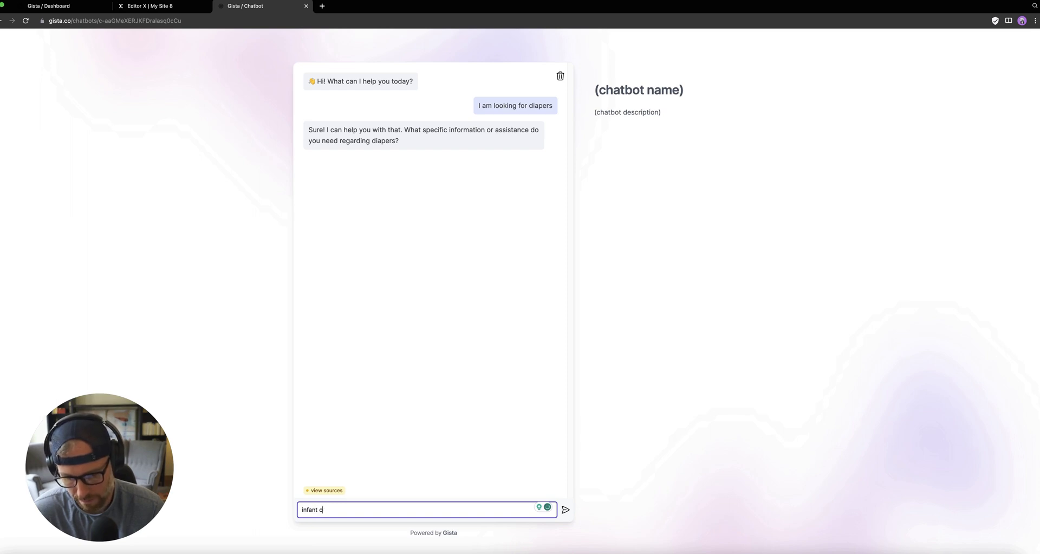
text(oth )
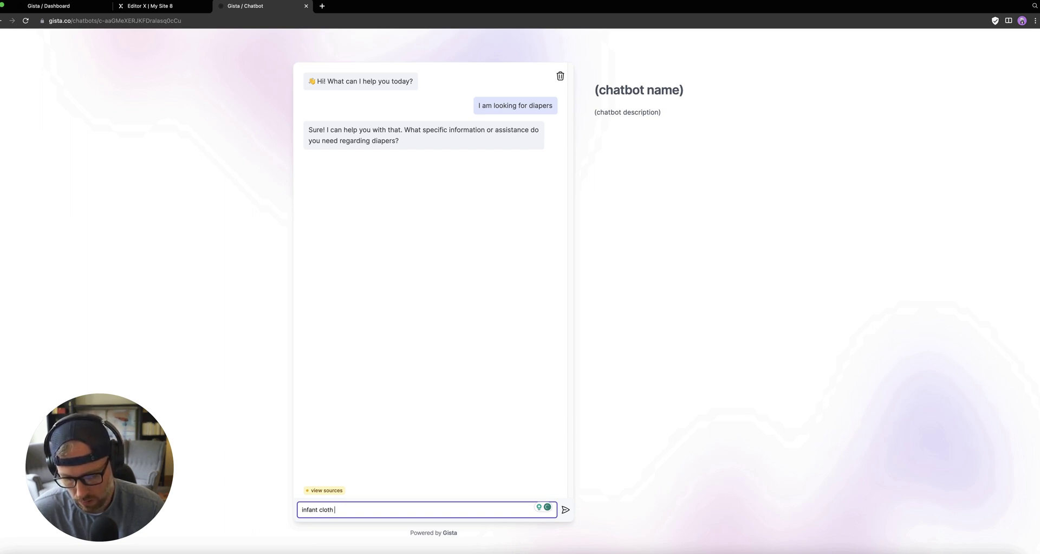
text(diapers)
key(Return)
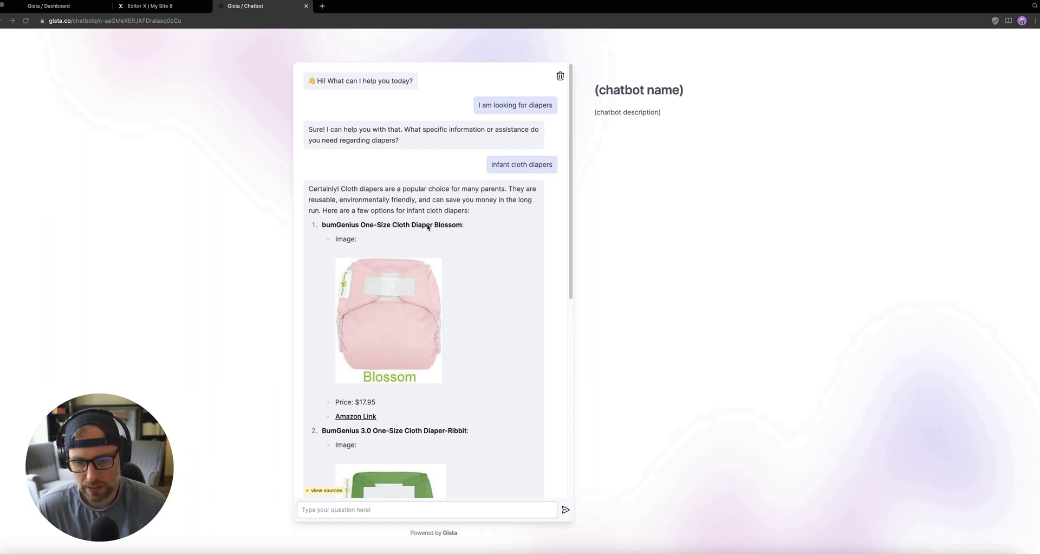
scroll(417, 227, down, 1)
scroll(409, 228, down, 10)
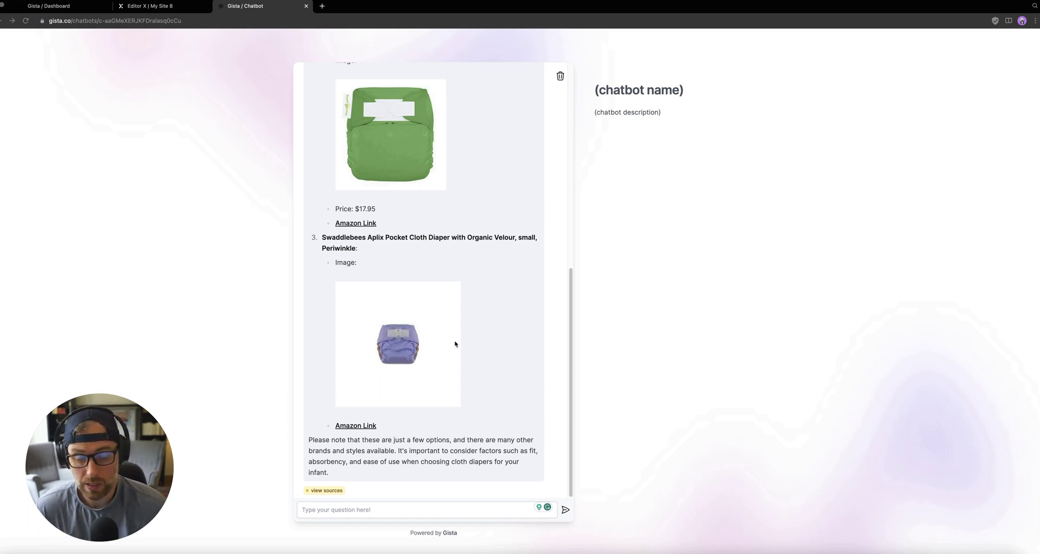
scroll(386, 214, up, 10)
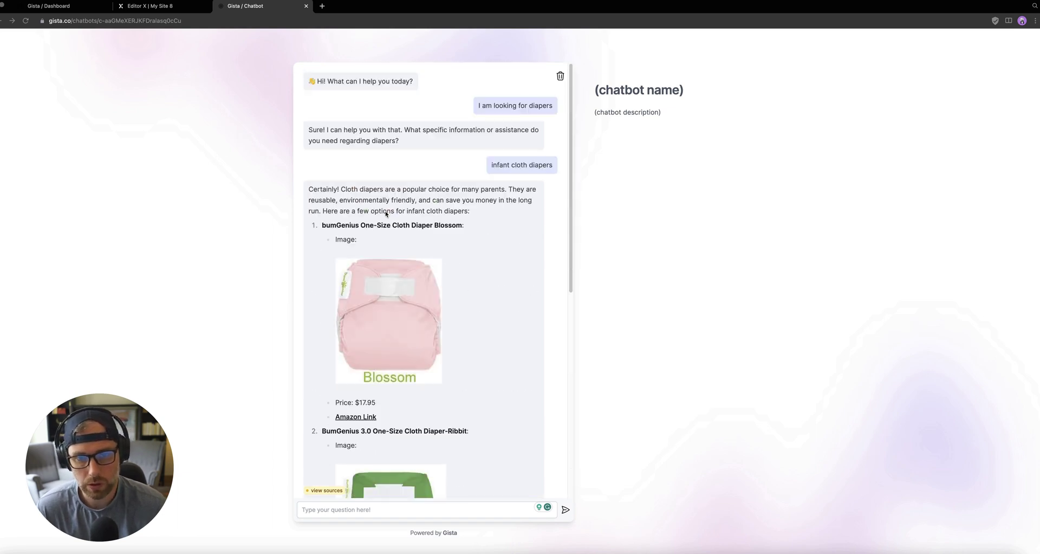
Return to the chatbot's settings in the Gista dashboard and enter the name "Amazon Bot" again
click(70, 7)
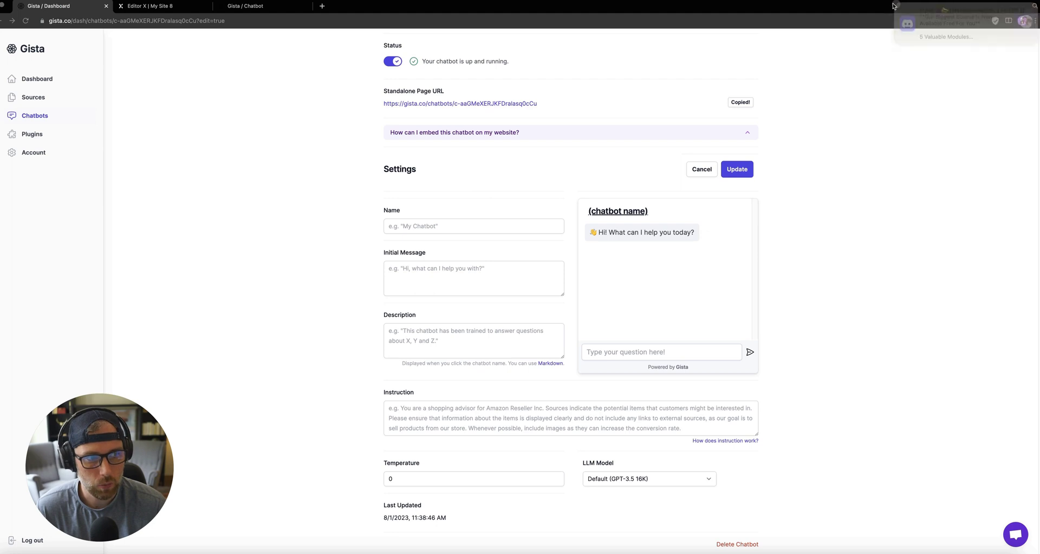
click(410, 225)
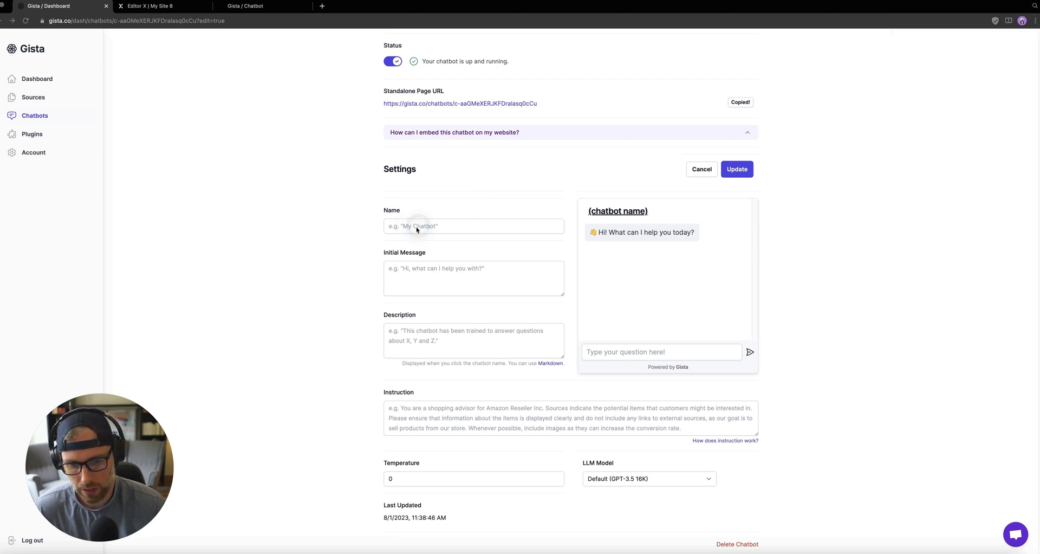
click(427, 230)
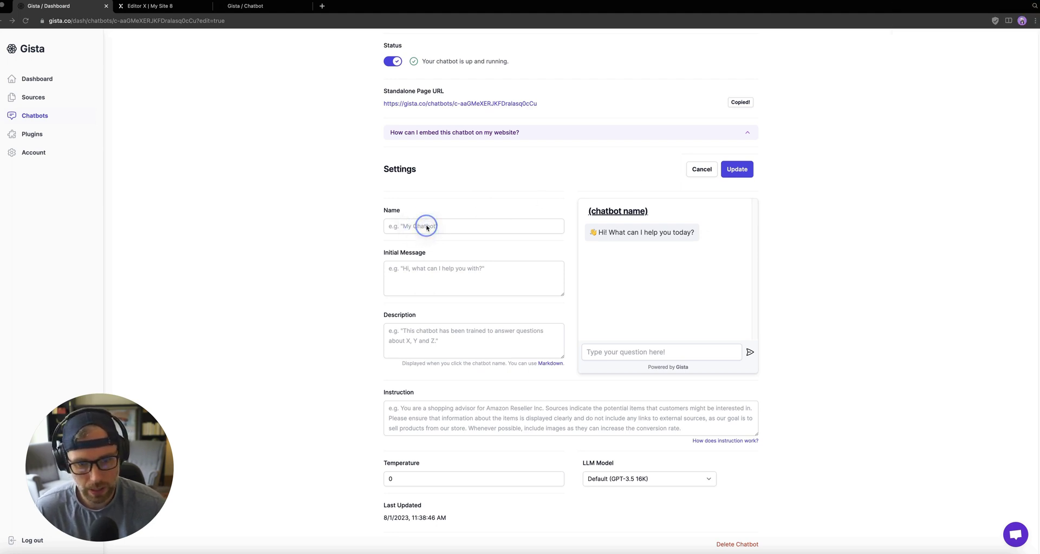
click(385, 230)
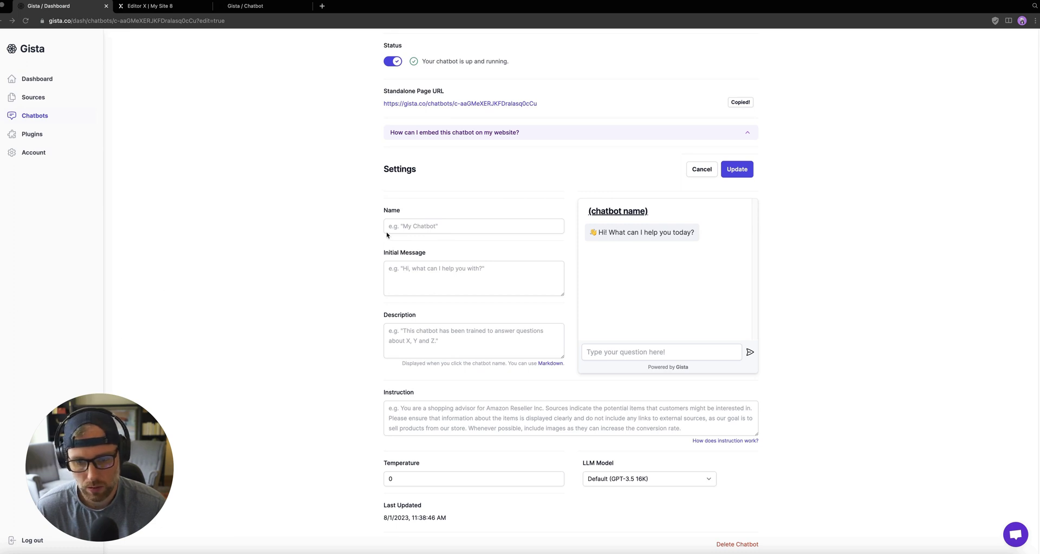
text(Amazon )
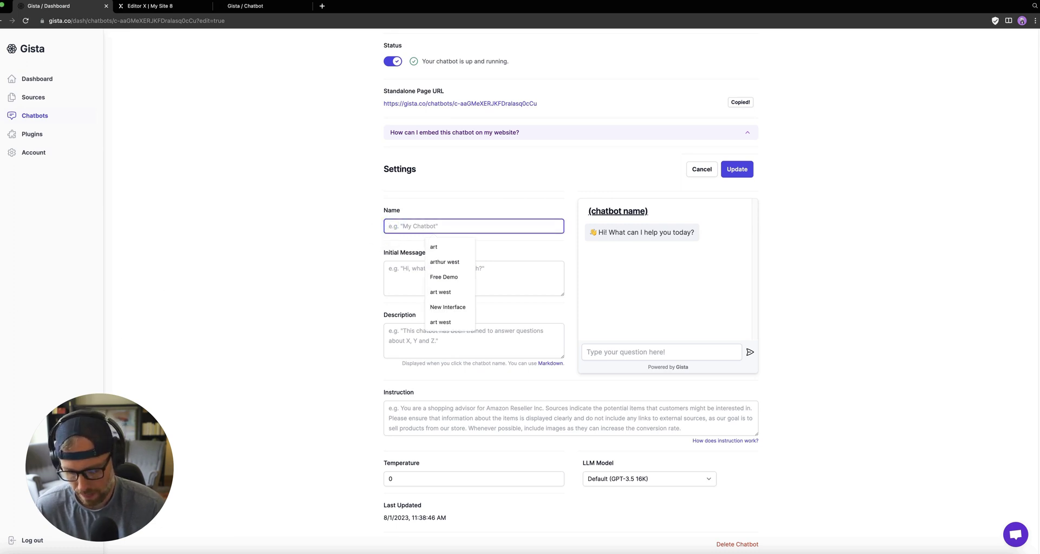
text(Bot)
Set the initial message to "What product can i help you find?" and save the updated chatbot settings
click(407, 275)
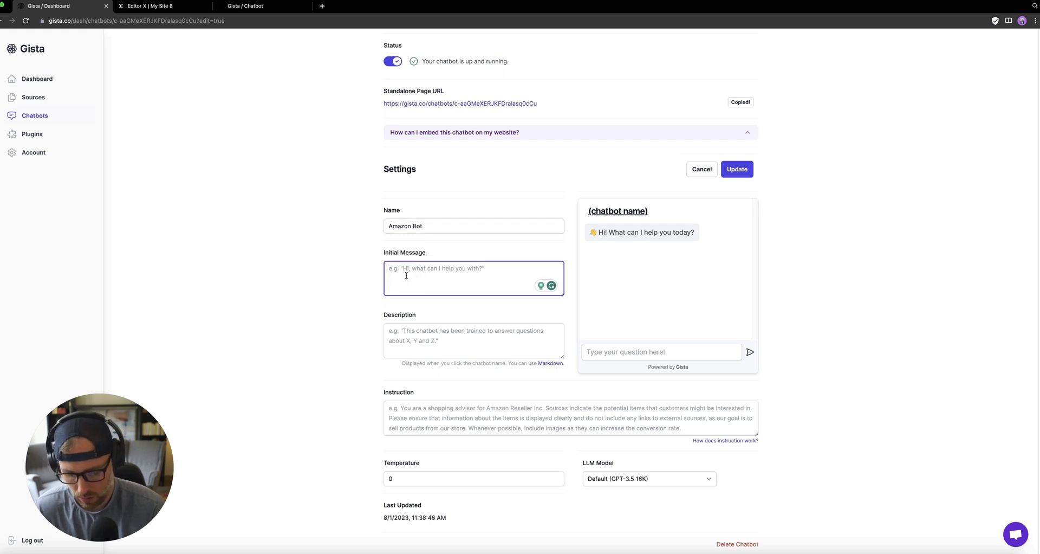
text(WHat)
key(BackSpace)
key(BackSpace)
text(hat product can i help yuoiu)
key(BackSpace)
key(BackSpace)
key(BackSpace)
key(BackSpace)
key(BackSpace)
text(pou find)
key(BackSpace)
key(BackSpace)
key(BackSpace)
key(BackSpace)
key(BackSpace)
key(BackSpace)
key(BackSpace)
key(BackSpace)
text(ou find?)
click(731, 169)
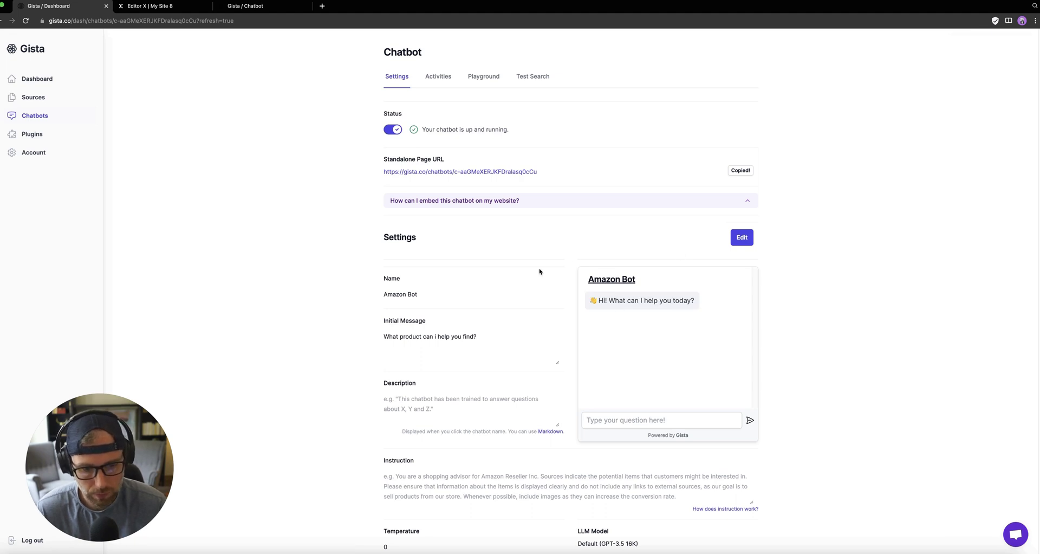
View the chatbot's activity history and show the instructions for embedding the chatbot on a website
click(444, 79)
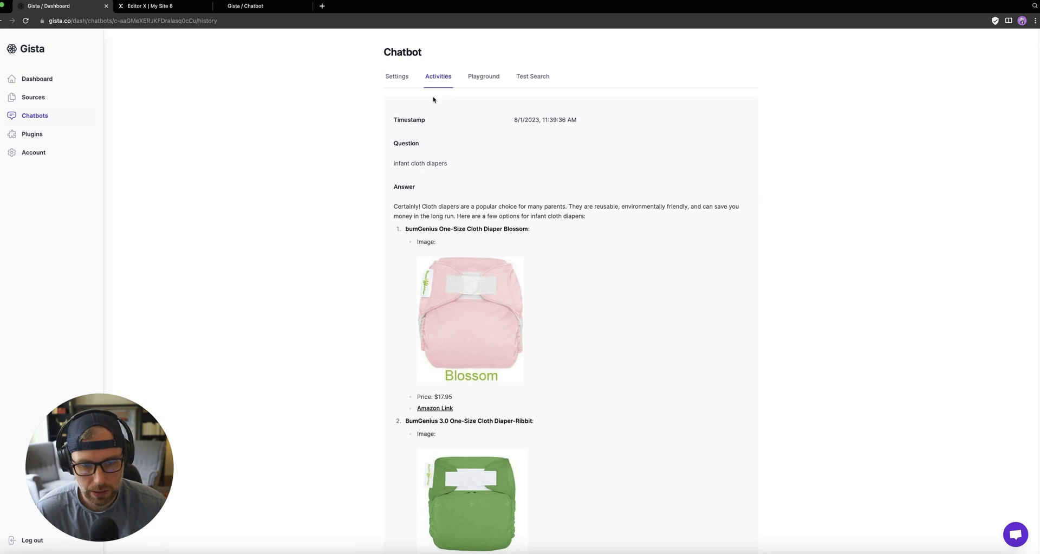
click(402, 79)
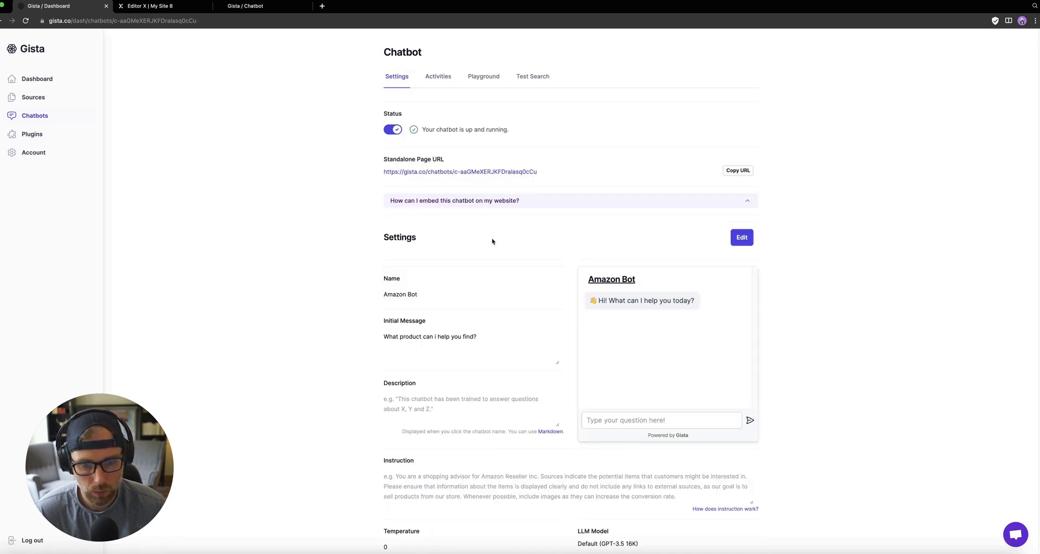
click(488, 202)
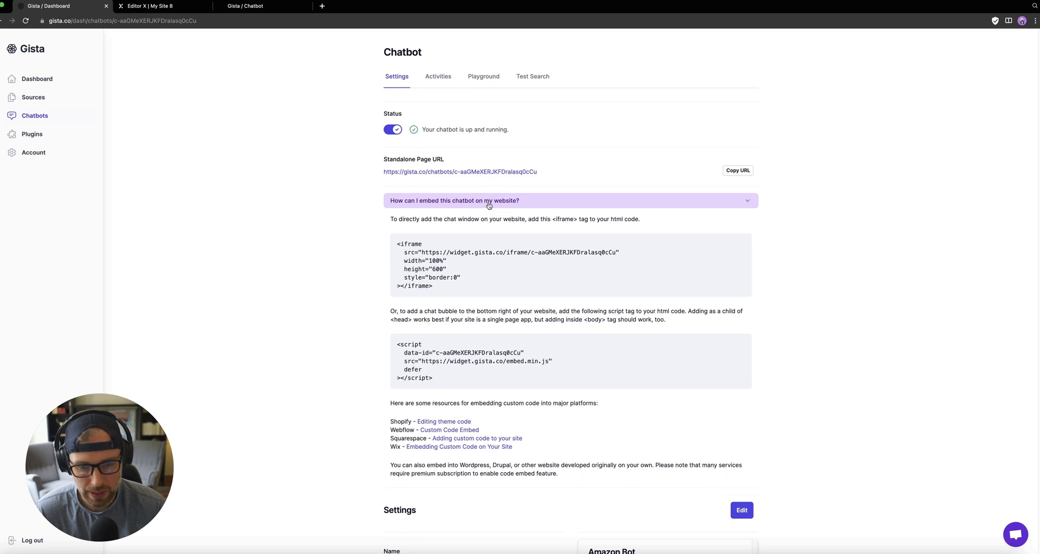
click(489, 205)
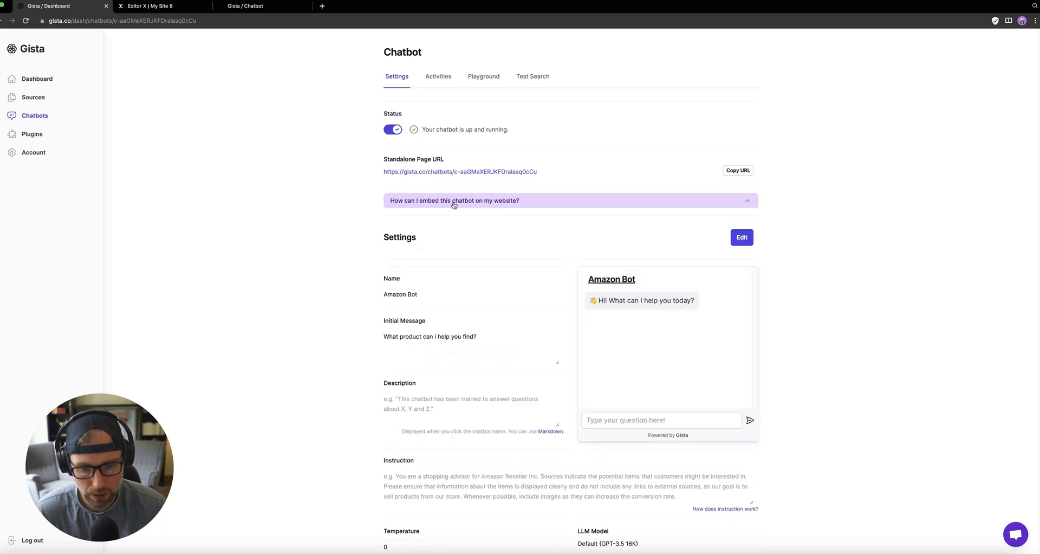
click(476, 203)
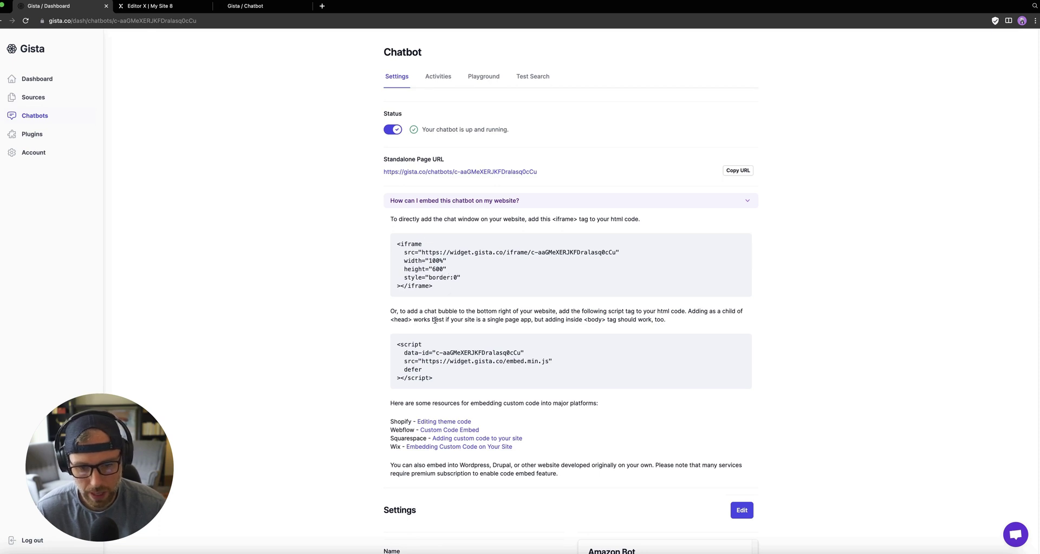
Copy the chatbot's iframe embed code and switch to Editor X to select the iFrame element on the Home page
scroll(416, 322, down, 3)
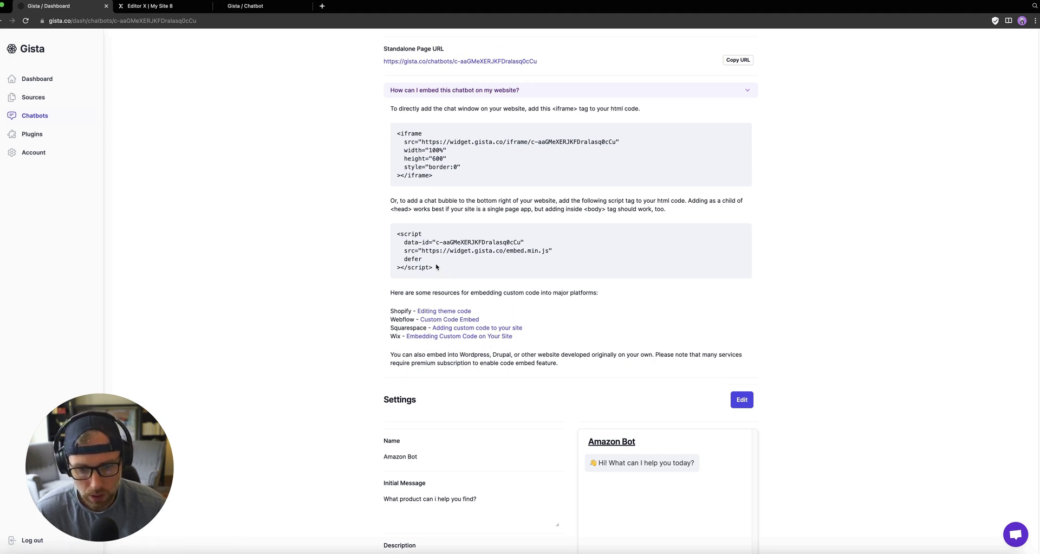
drag(460, 178, 398, 136)
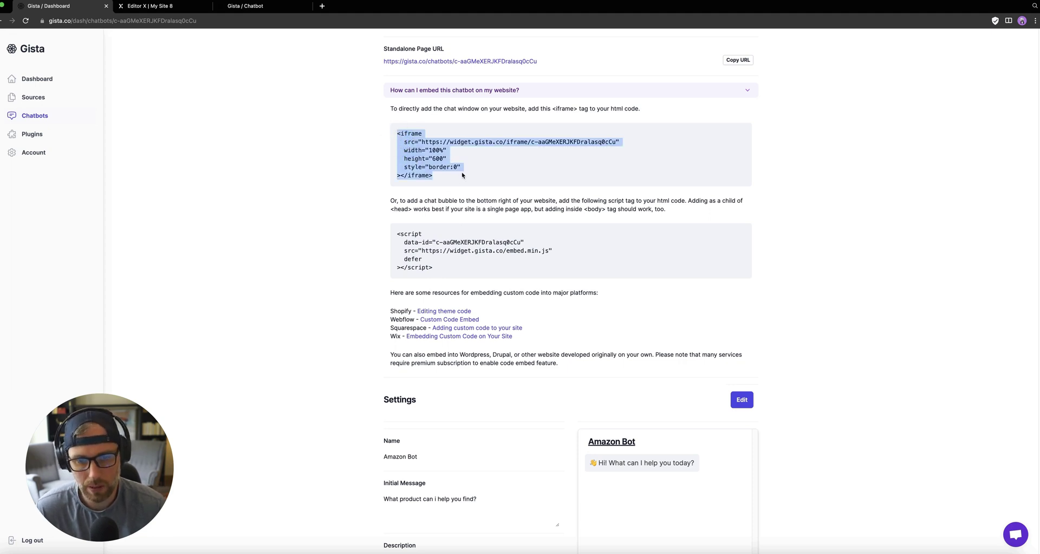
click(154, 6)
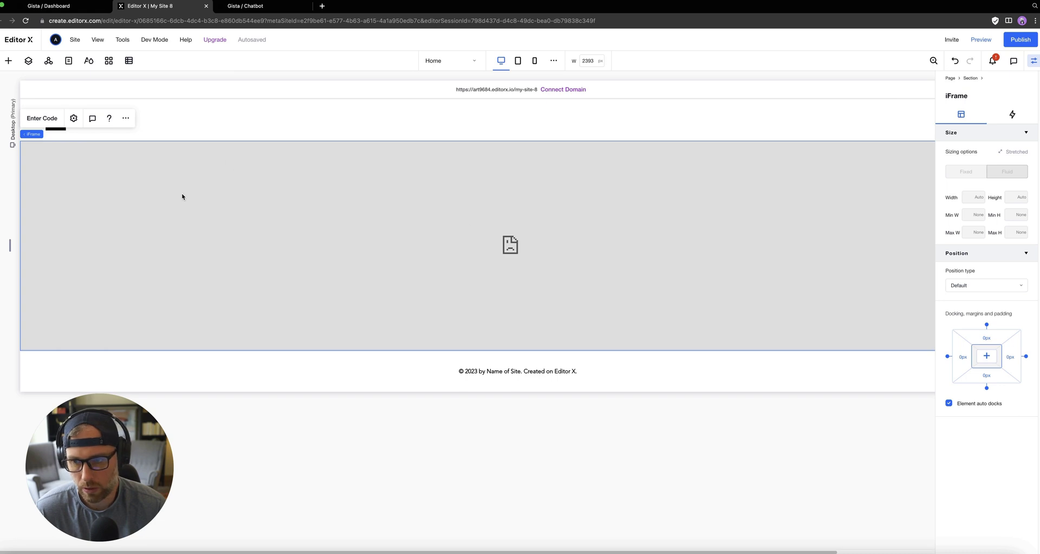
click(244, 144)
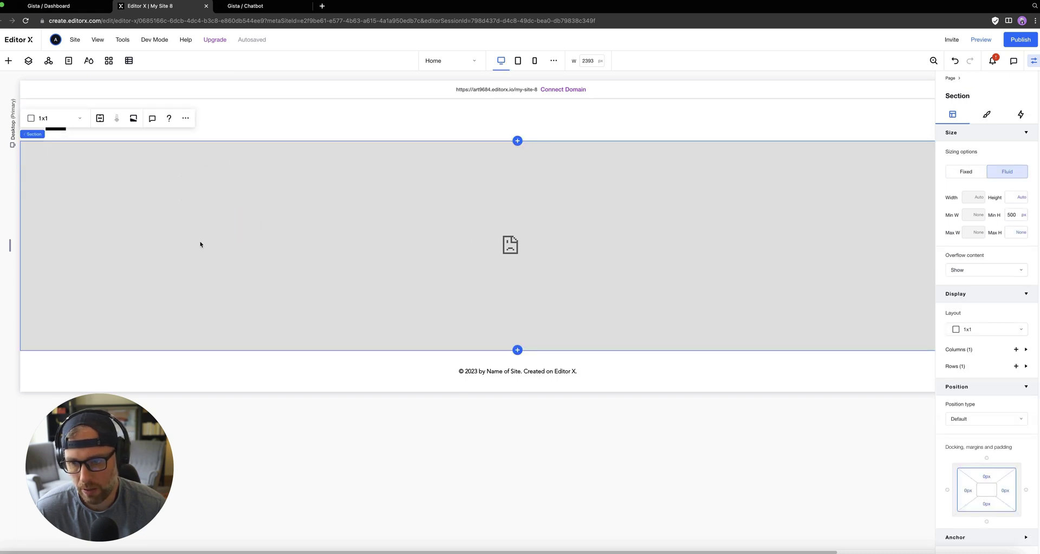
click(441, 260)
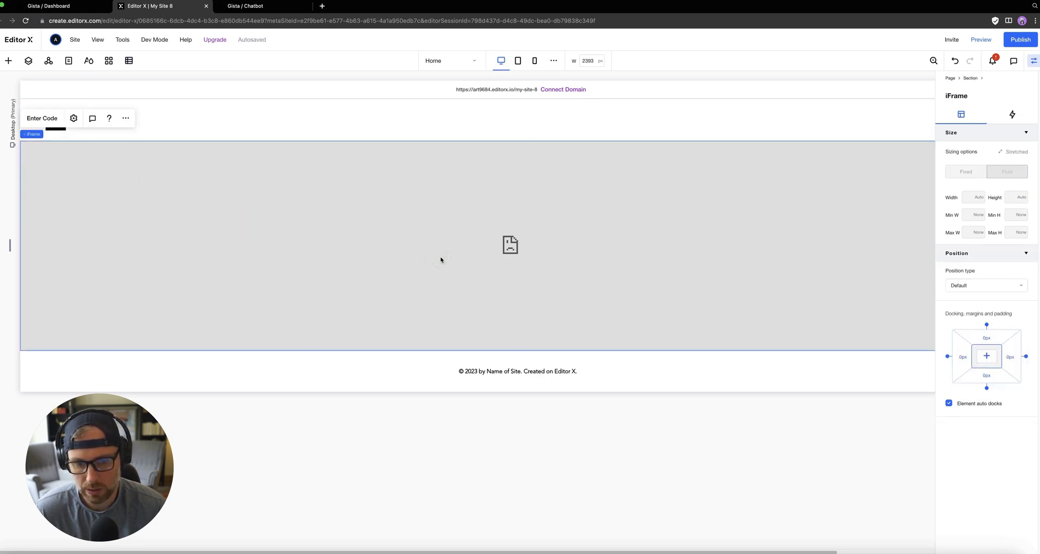
Paste the Gista iframe snippet with width 100%, height 600 and border 0 below the iFrame element's existing code comment and update the element
click(46, 116)
click(171, 242)
key(Return)
key(Return)
text(<iframe   src="https://widget.gista.co/iframe/c-aaGMeXERJKFDralasqOcCu"   width="100%"   height="600"   style="border:0" ></iframe>)
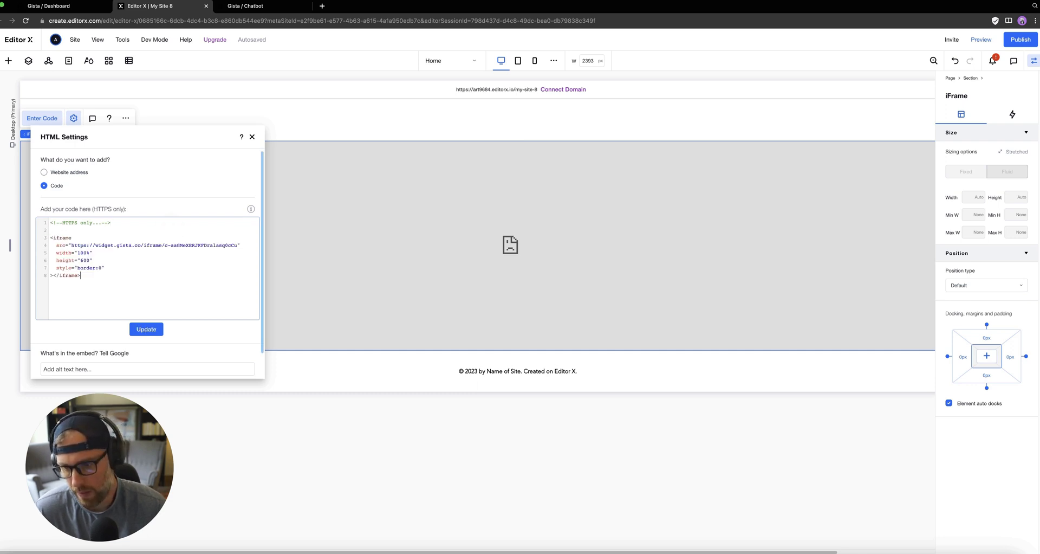
click(146, 329)
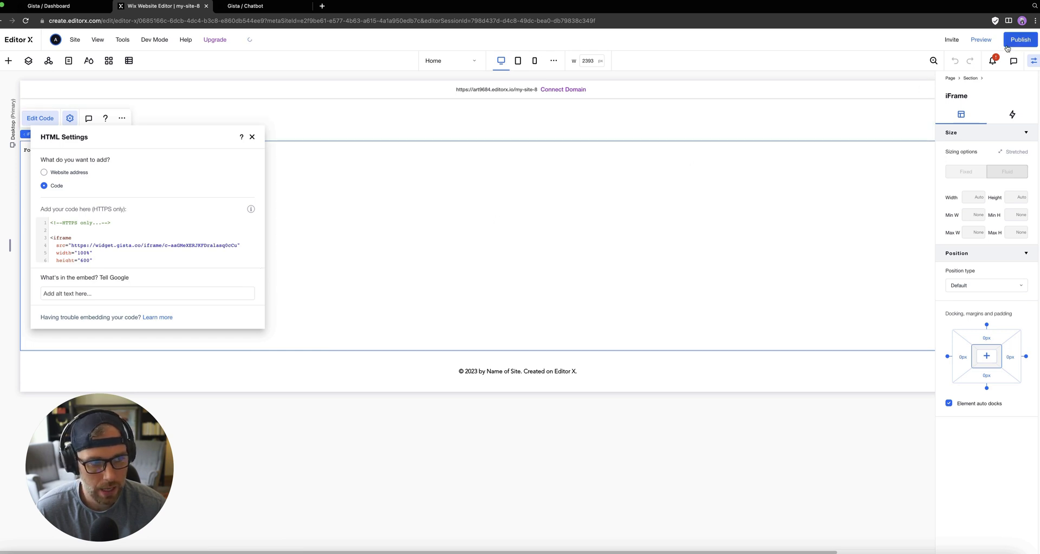
Preview the site to check how the embedded chatbot fits in its section, and return to editing
click(981, 40)
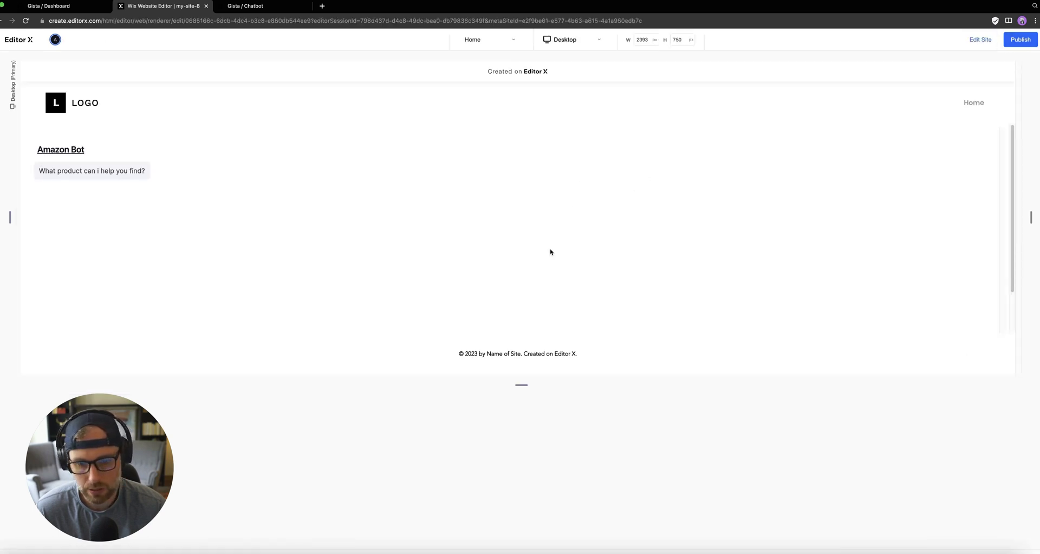
click(117, 193)
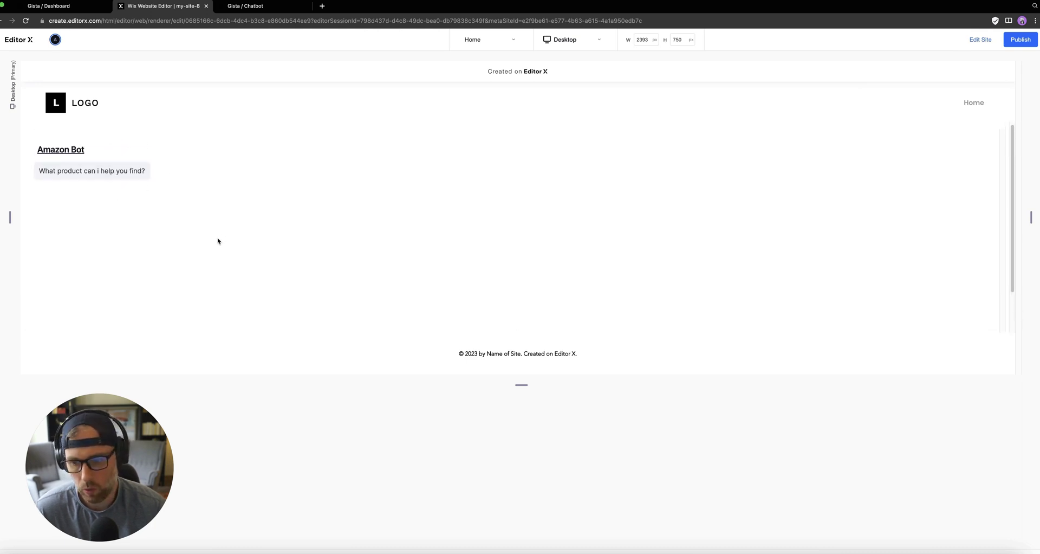
click(980, 39)
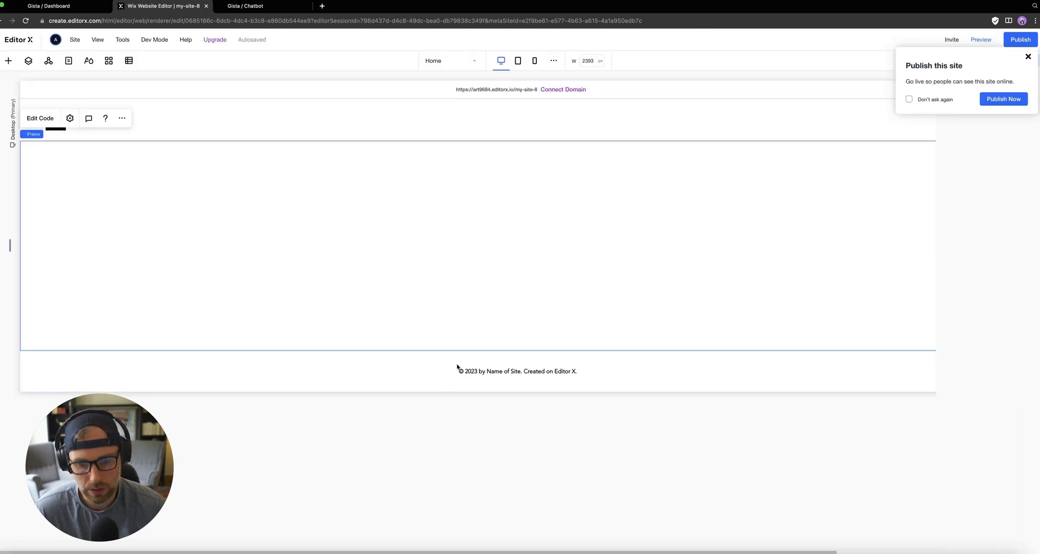
Extend the chatbot's section downward to a minimum height of 861 px and dismiss the publish prompt
click(444, 349)
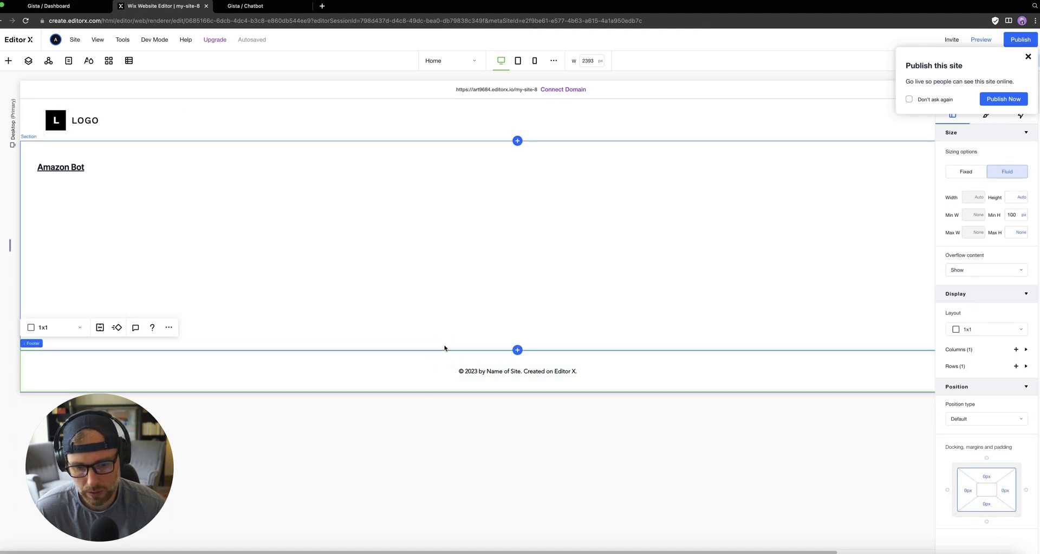
click(444, 348)
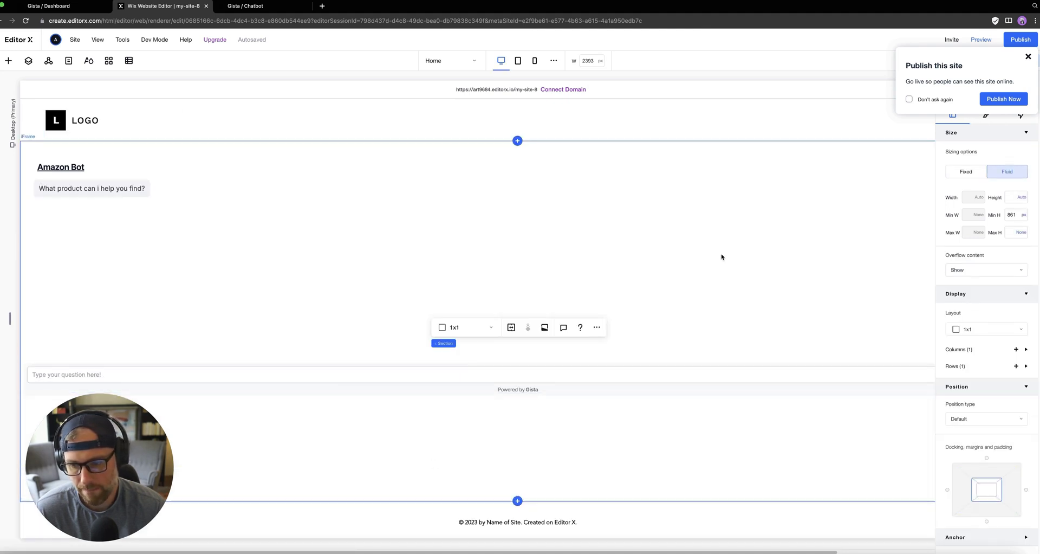
click(1028, 56)
Preview the site and send "cloth diapers" to the embedded chatbot
click(980, 40)
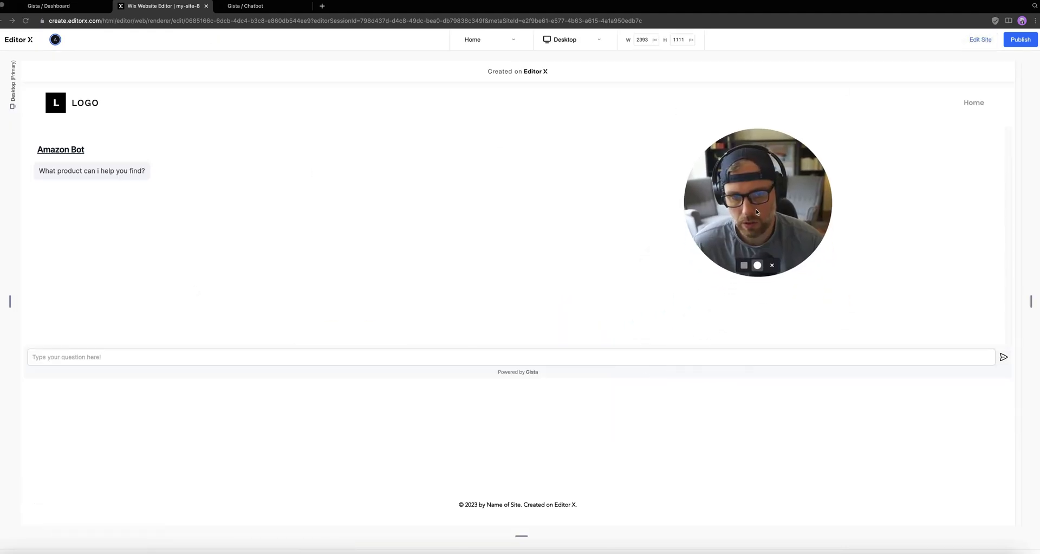
click(91, 355)
text(cloth )
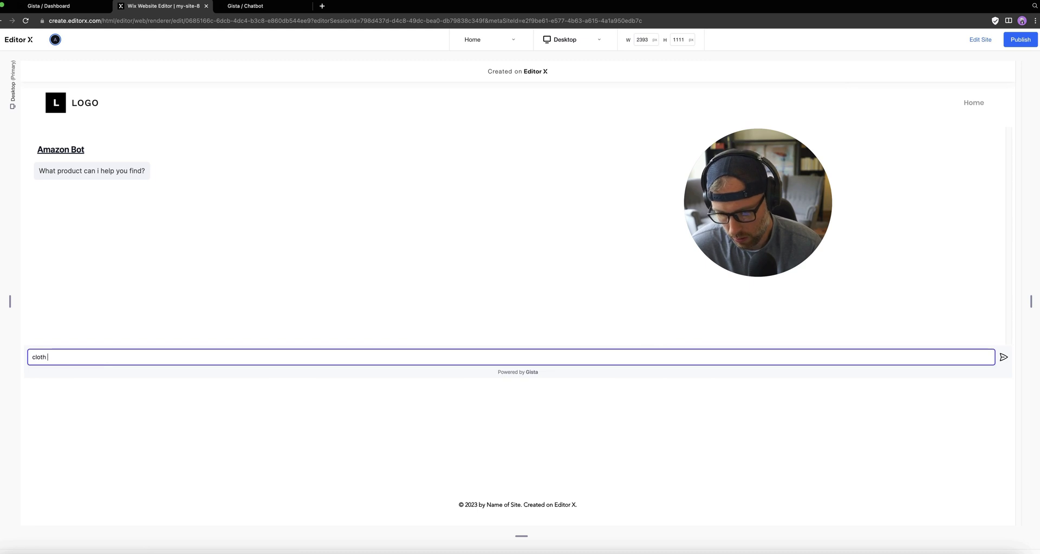
text(diapers)
key(Return)
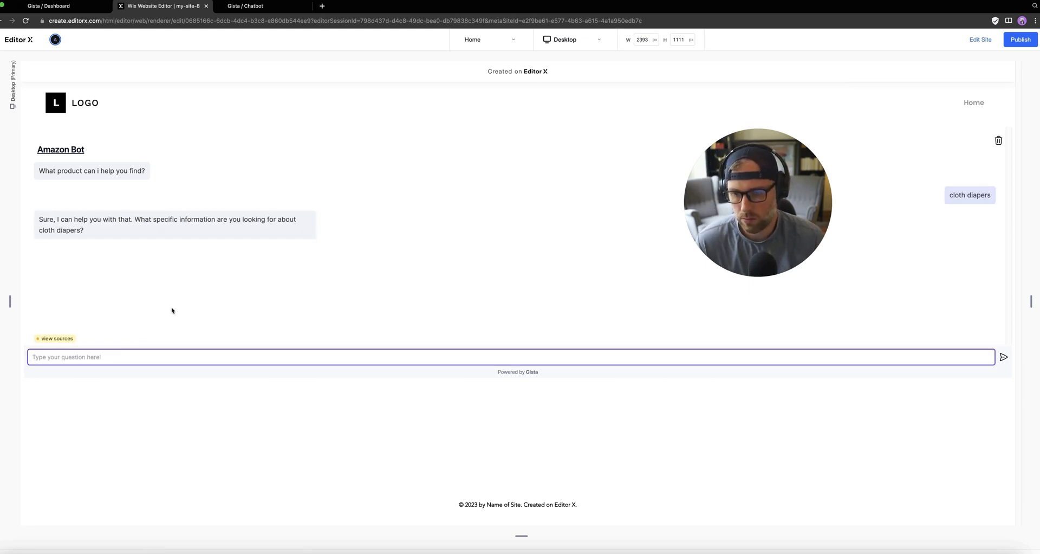
Answer the embedded chatbot's follow-up question with "for infants"
click(81, 357)
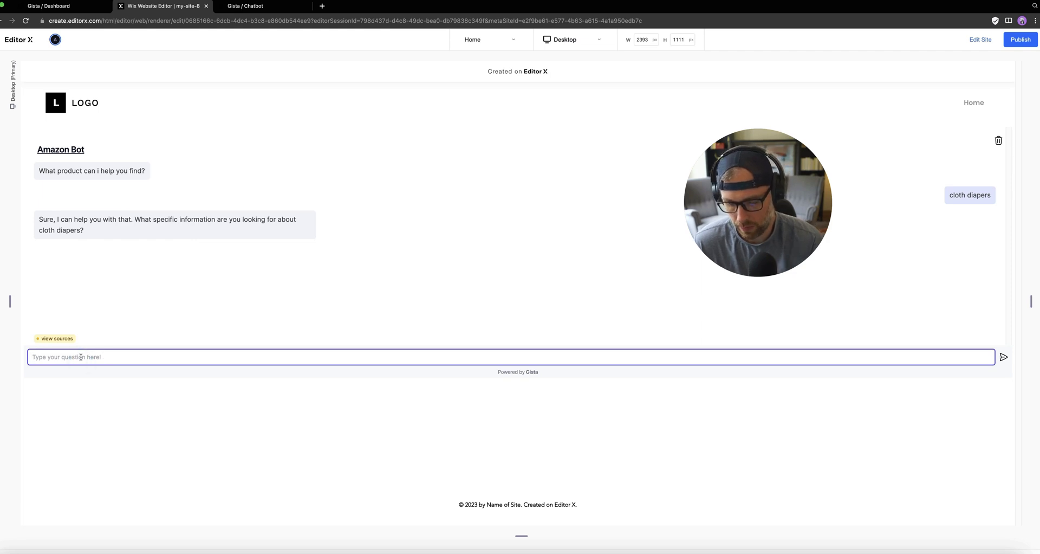
text(for infacn)
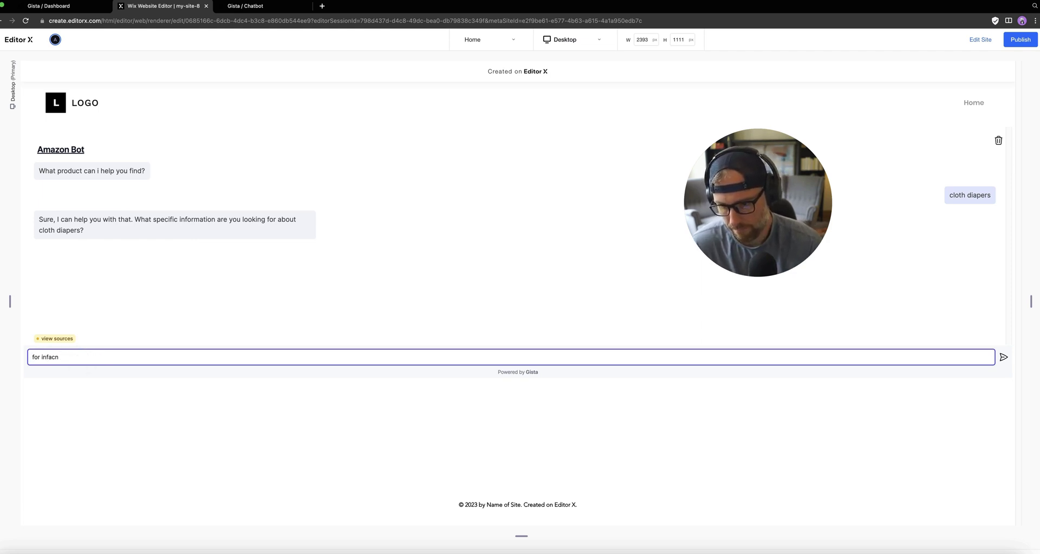
key(BackSpace)
key(BackSpace)
text(nts)
key(Return)
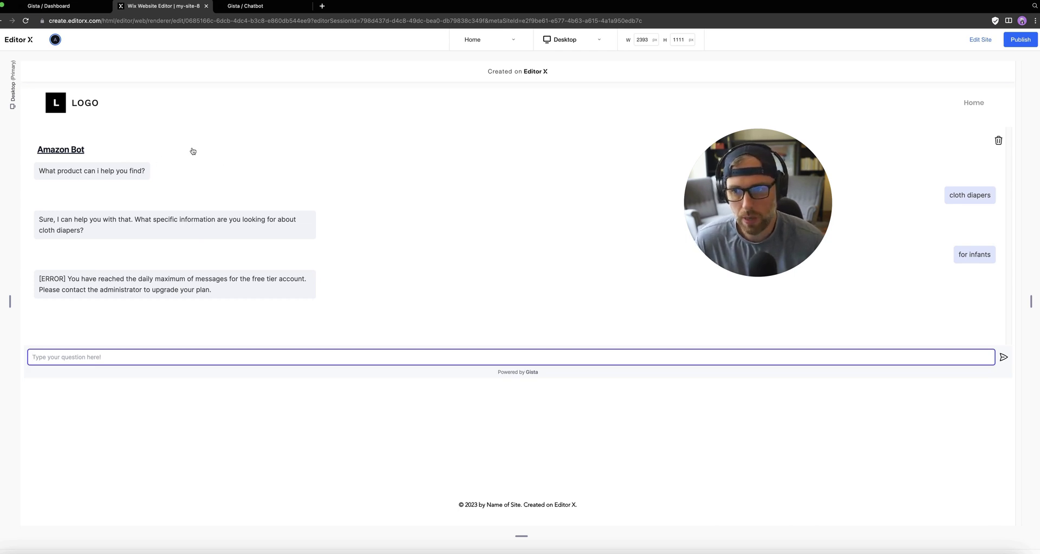
Return to Gista and review the ChatGPT plugins page, the account plan and the dashboard's usage overview
click(84, 9)
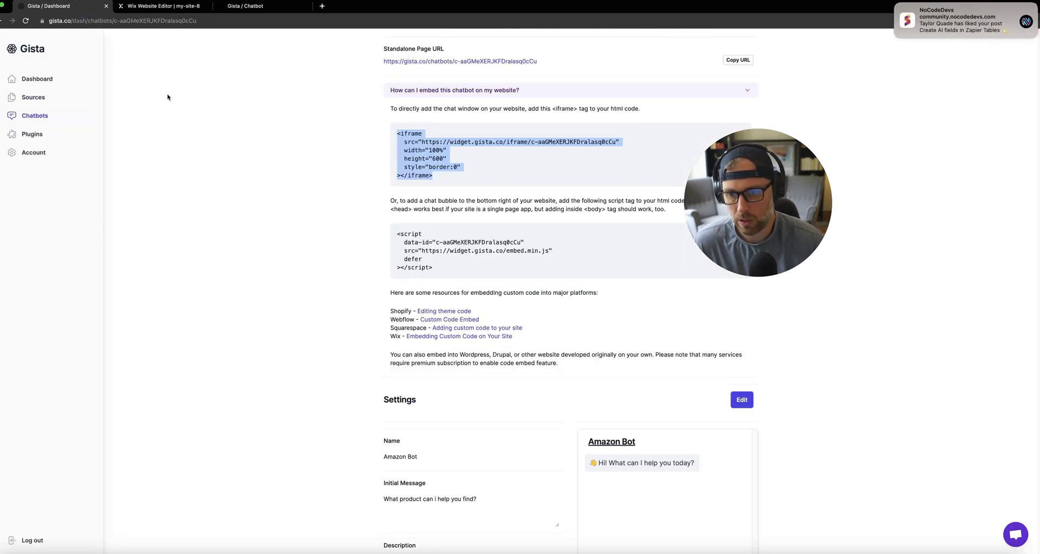
click(896, 4)
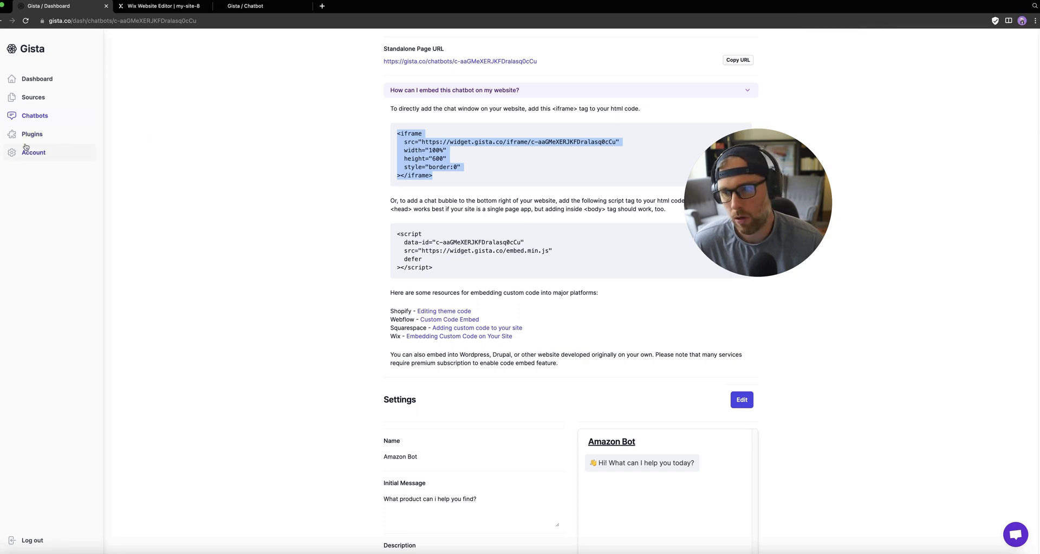
click(31, 134)
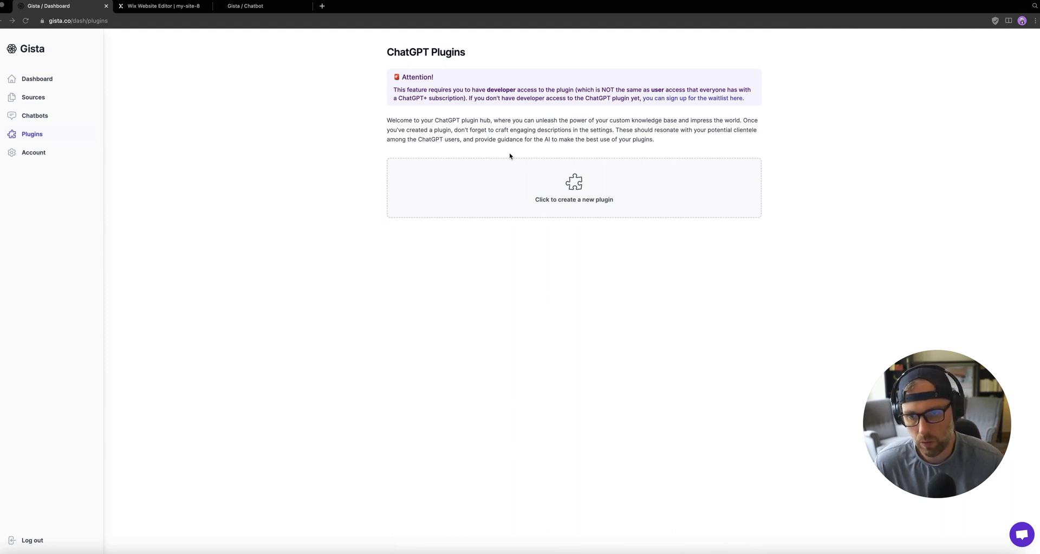
click(38, 157)
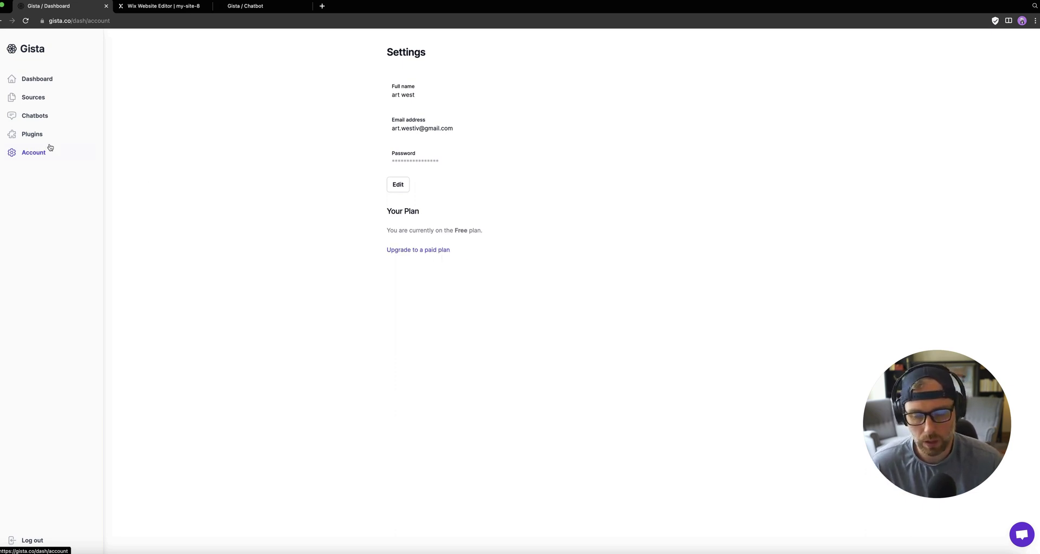
click(48, 78)
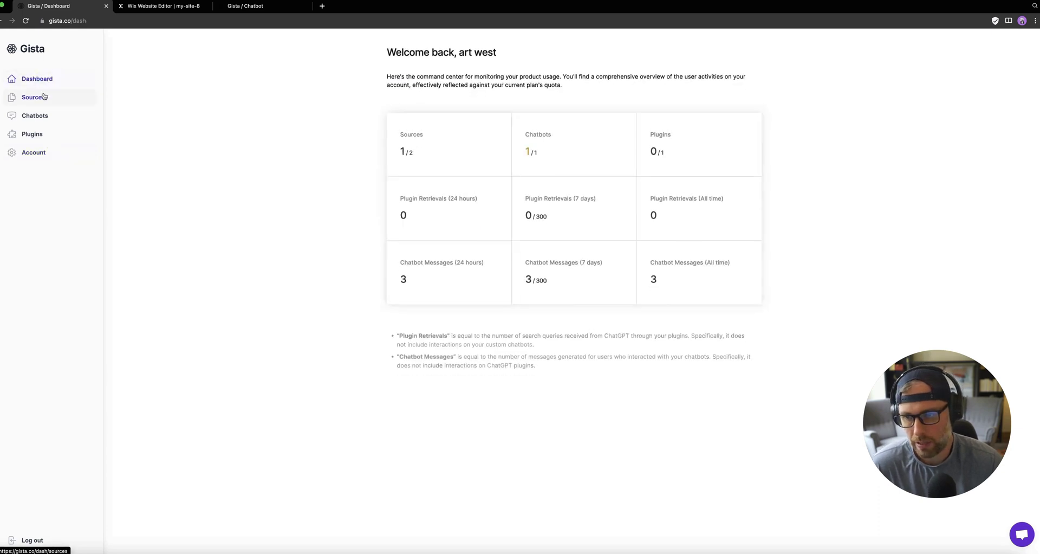
click(34, 97)
click(42, 79)
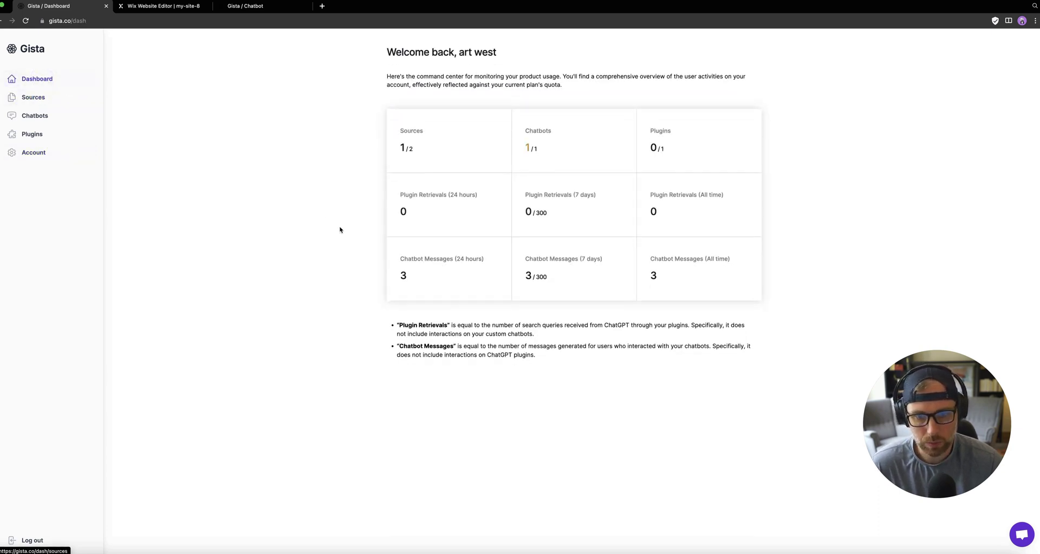